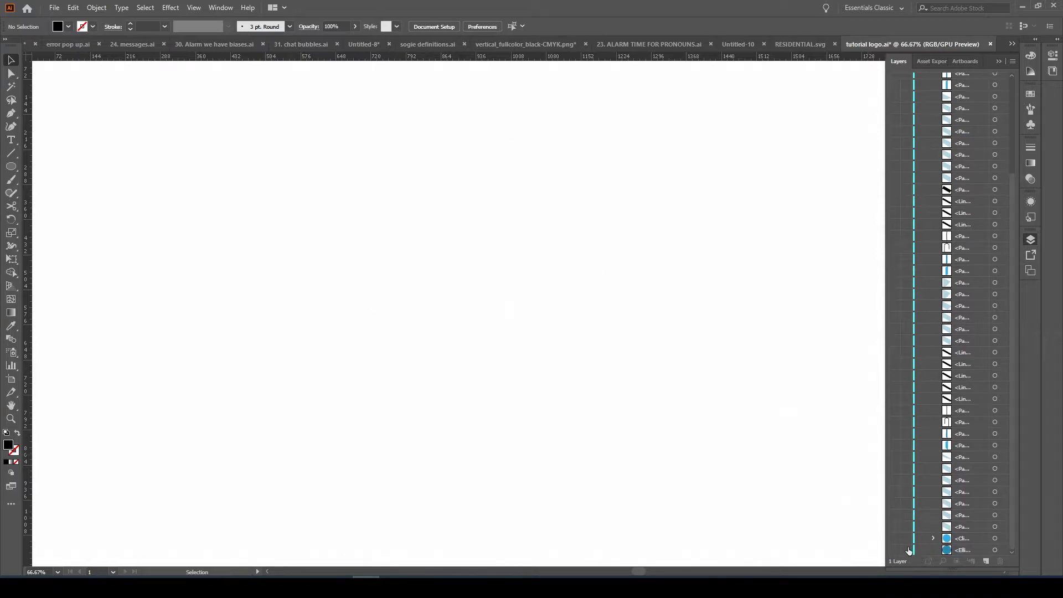
- Show the bottom clip group and ellipse that form the blue circle background, then group them
click(894, 550)
click(894, 538)
click(955, 549)
shift+click(935, 535)
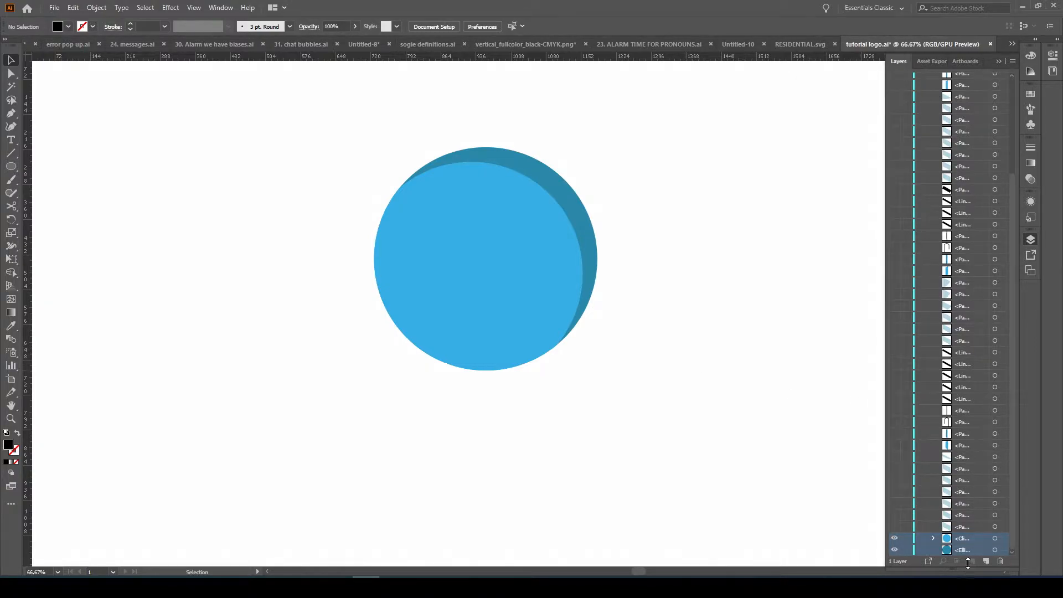
click(964, 539)
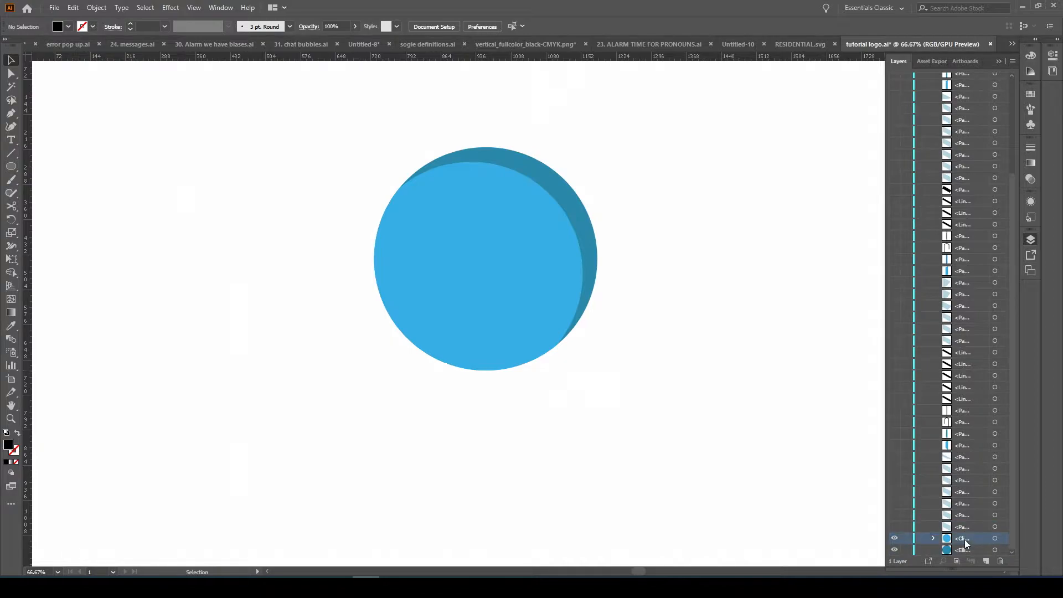
shift+click(964, 550)
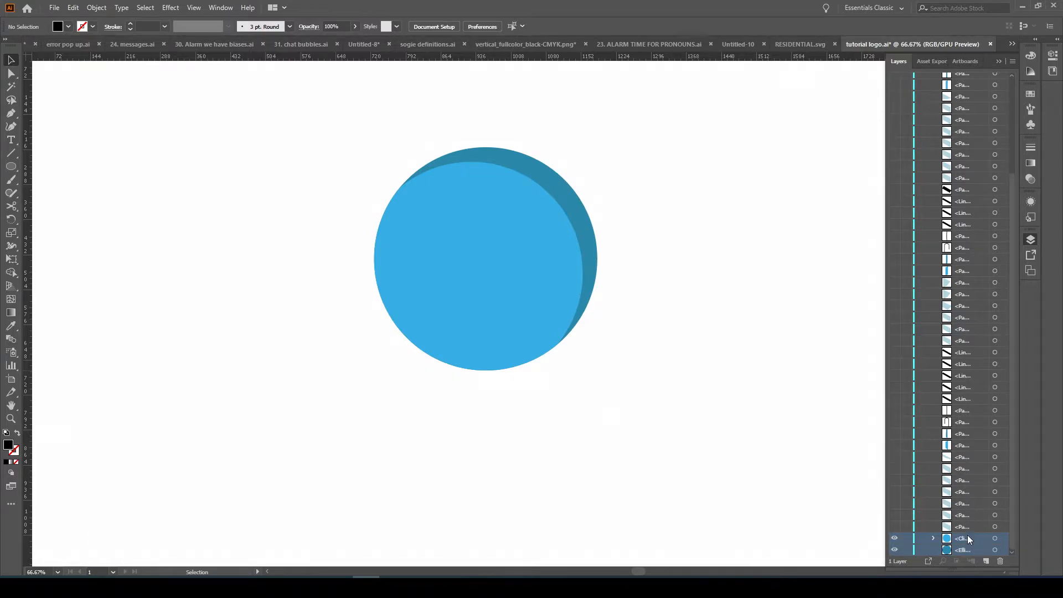
drag(681, 120, 333, 426)
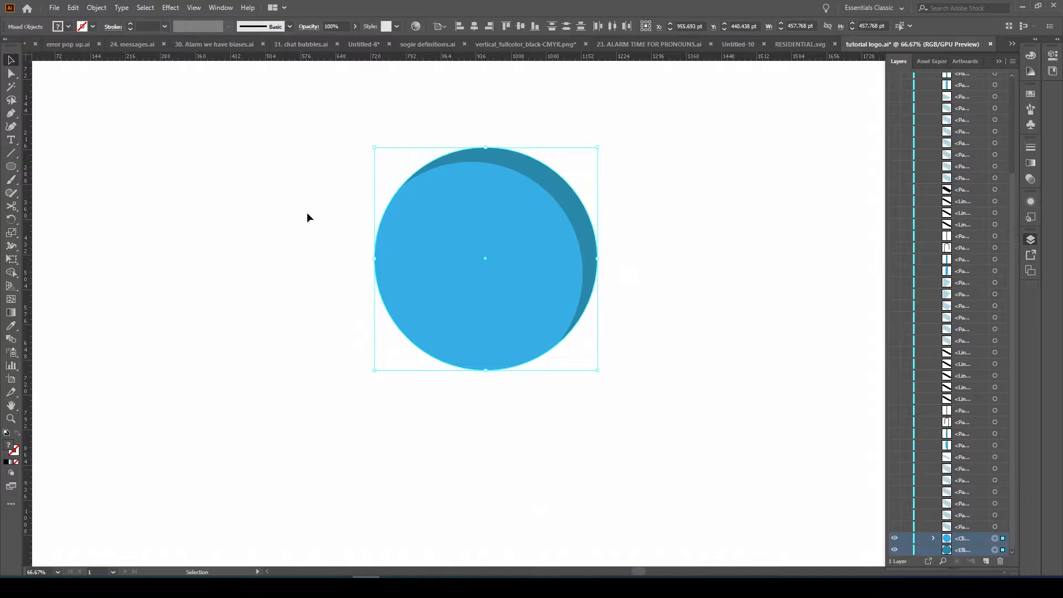
click(1002, 548)
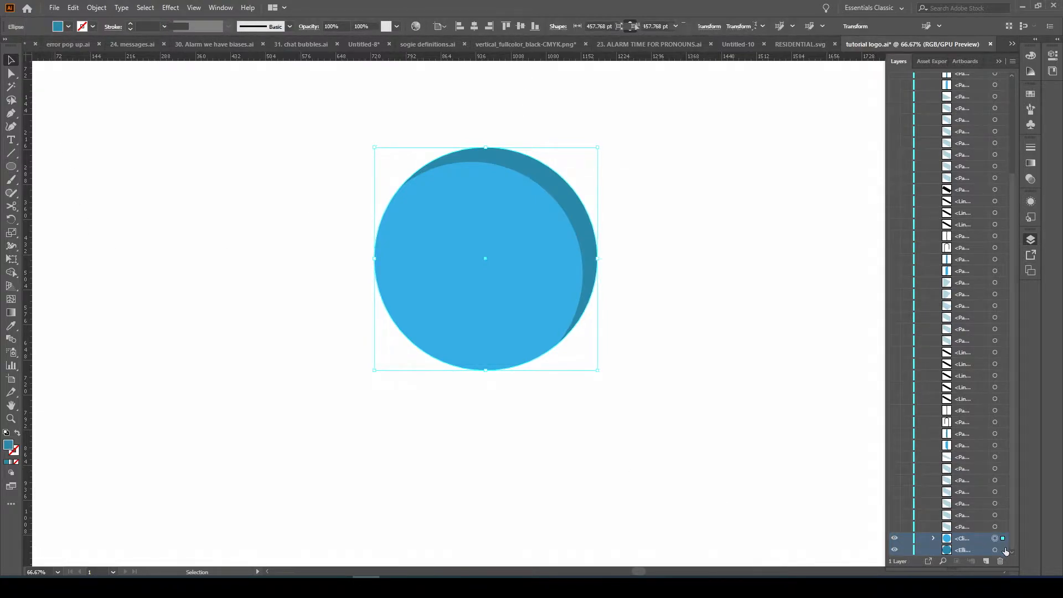
click(1003, 539)
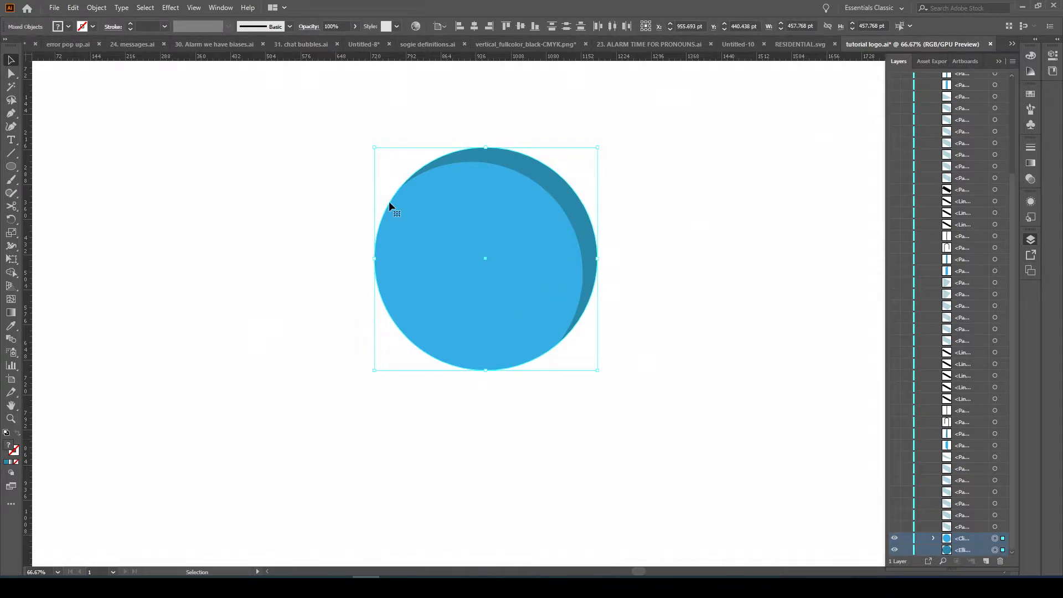
key(ctrl+g)
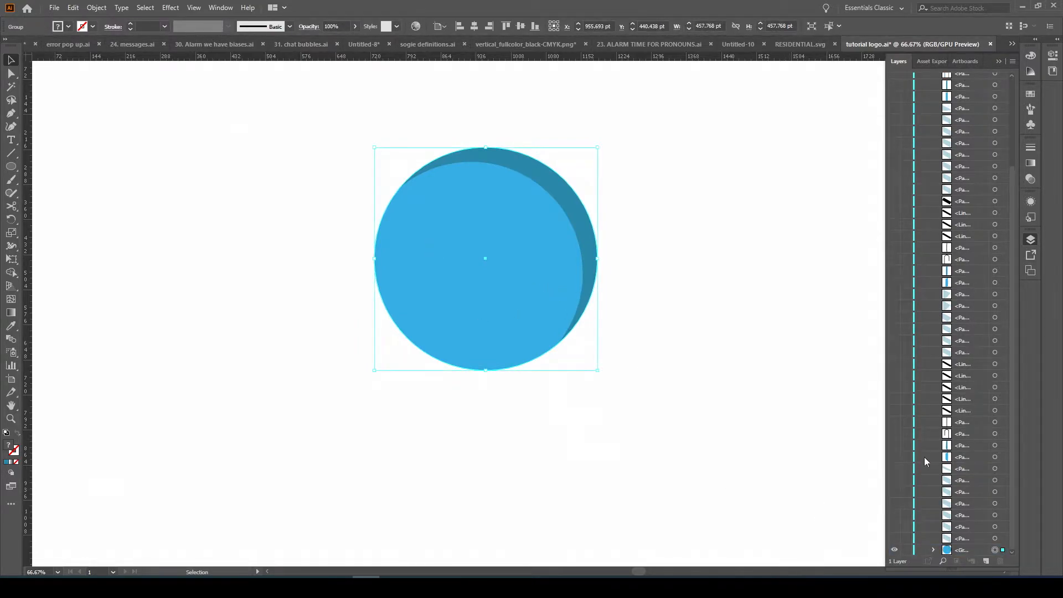
- Hide the circle group, show only the left building's paths and lines, and group them
click(978, 540)
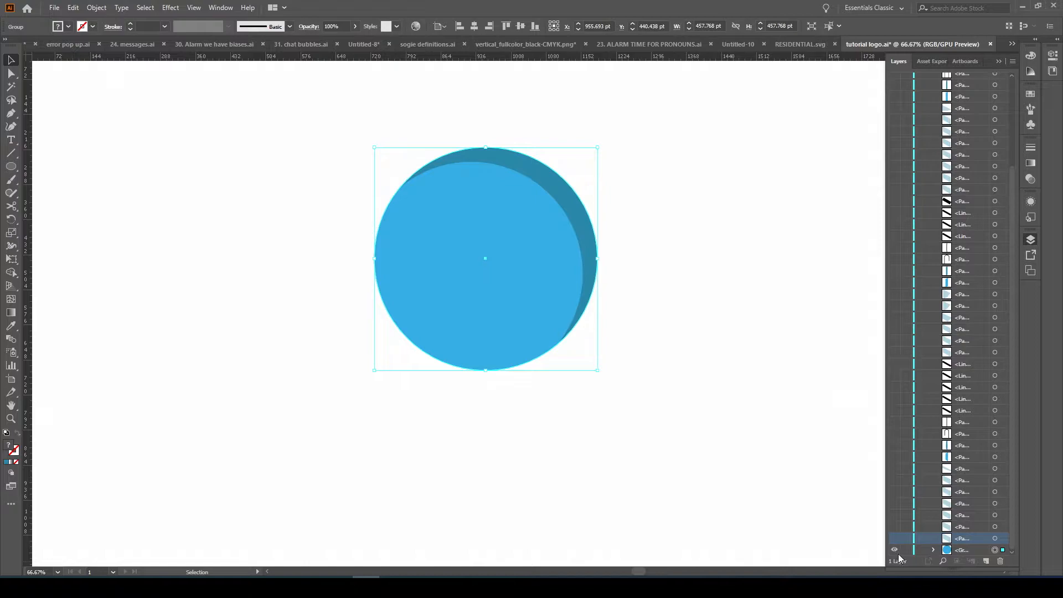
click(894, 549)
drag(894, 538, 895, 352)
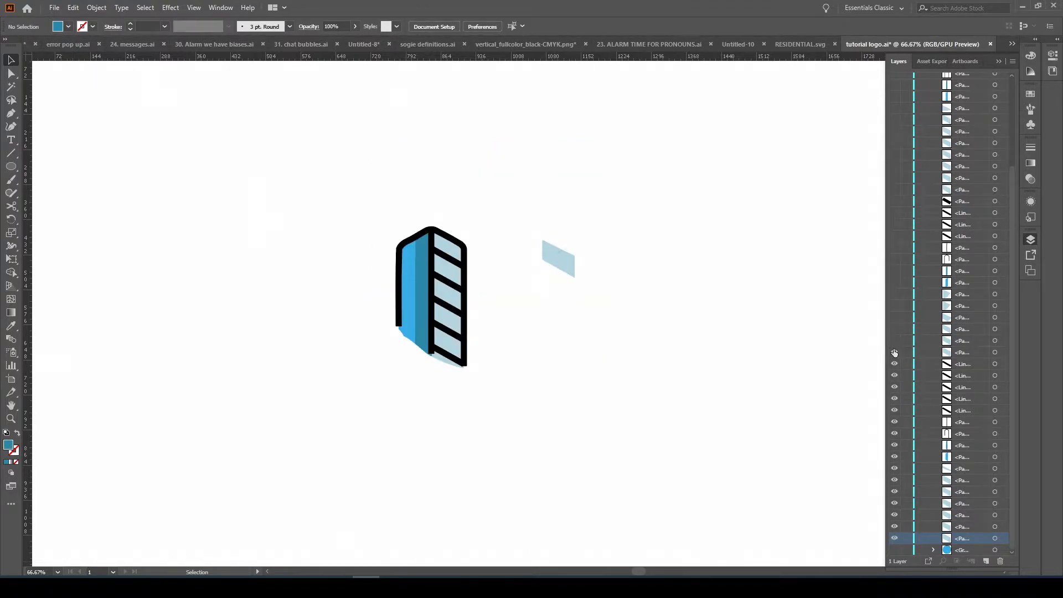
click(894, 352)
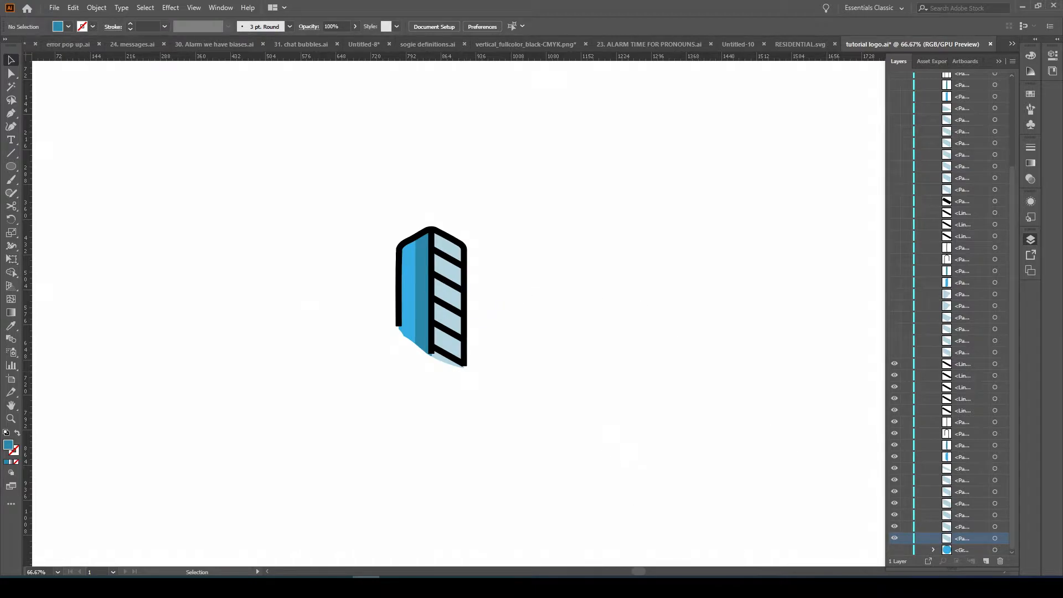
drag(358, 221, 538, 445)
key(ctrl+g)
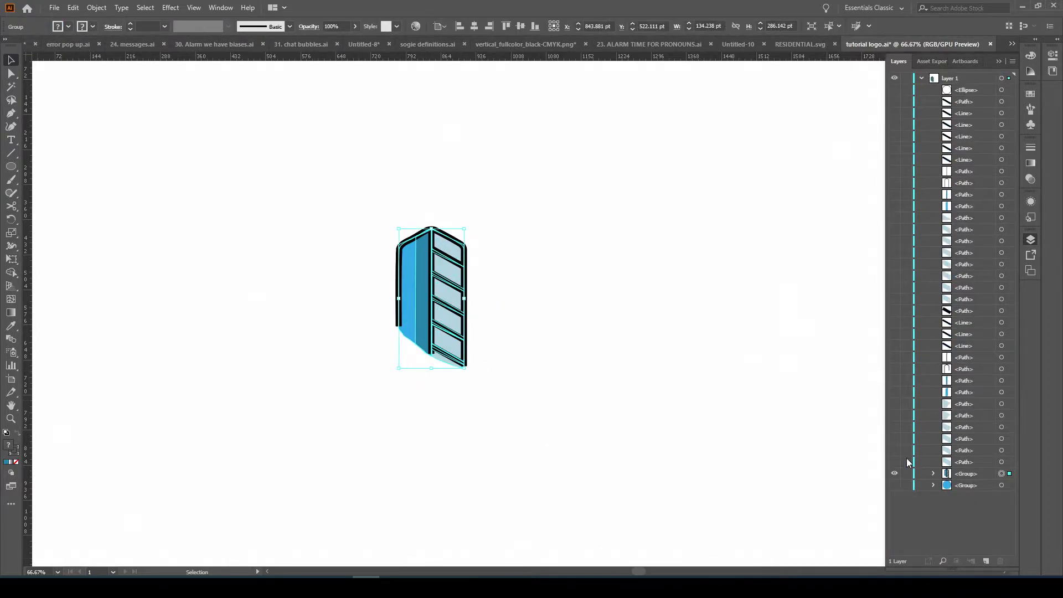
- Show the right building's paths and lines and combine them into one group
drag(900, 332, 900, 310)
drag(485, 207, 626, 415)
key(ctrl+g)
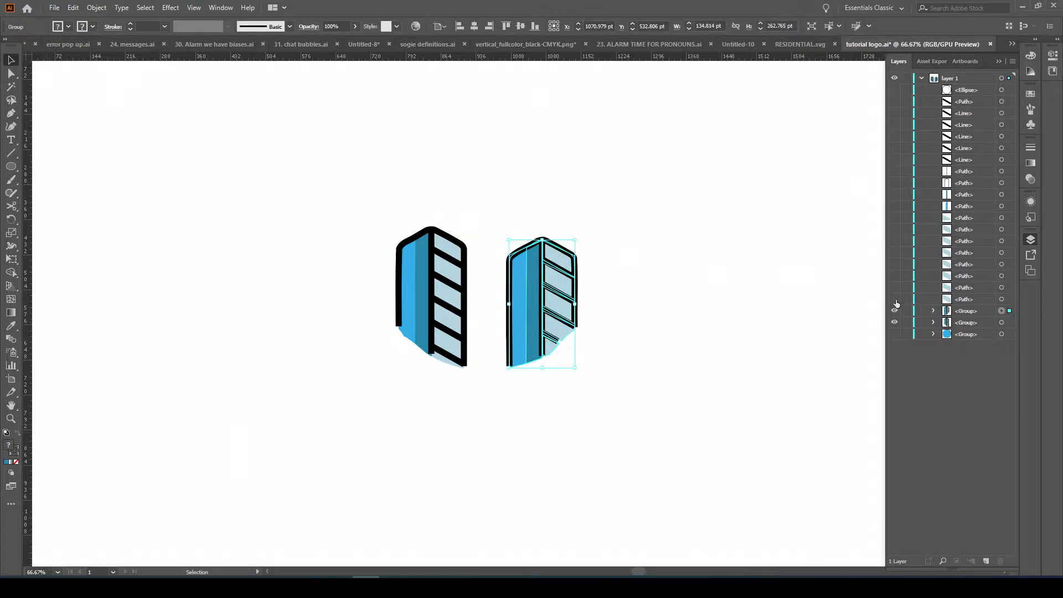
- Hide the left and right building groups, then show the tall middle building's parts and group them
drag(894, 322, 894, 202)
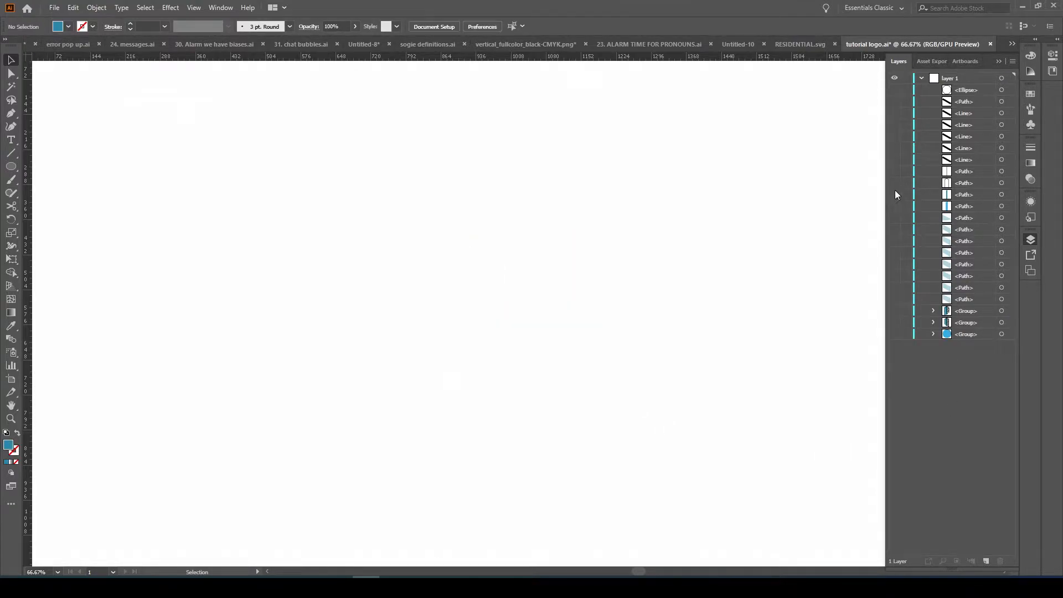
drag(895, 299, 895, 105)
key(a)
drag(423, 181, 590, 424)
key(ctrl+g)
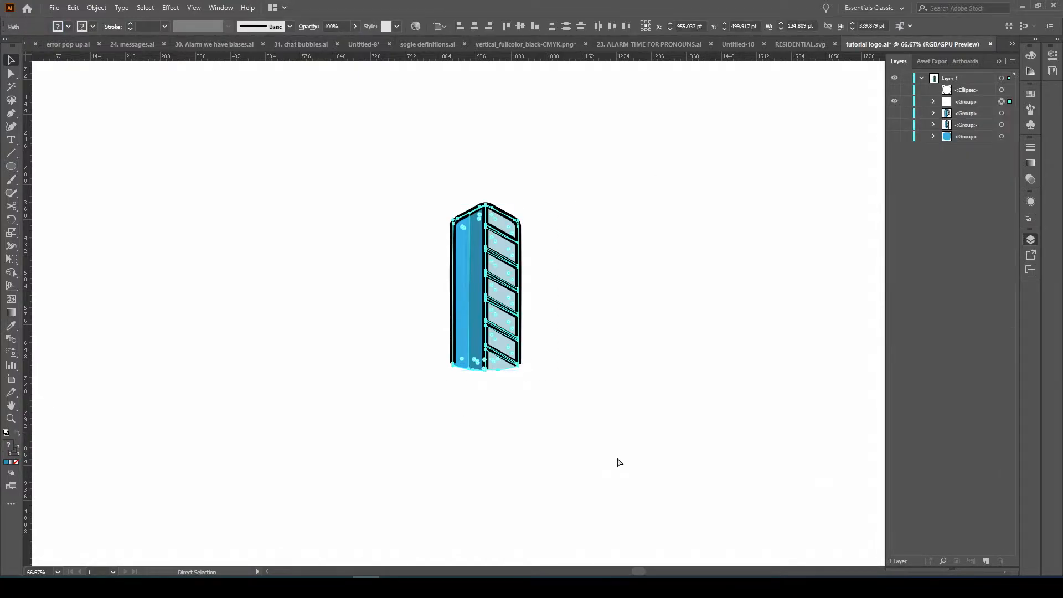
- Hide the middle building's group, show the black ring ellipse instead, and select layer 1
click(894, 101)
click(894, 90)
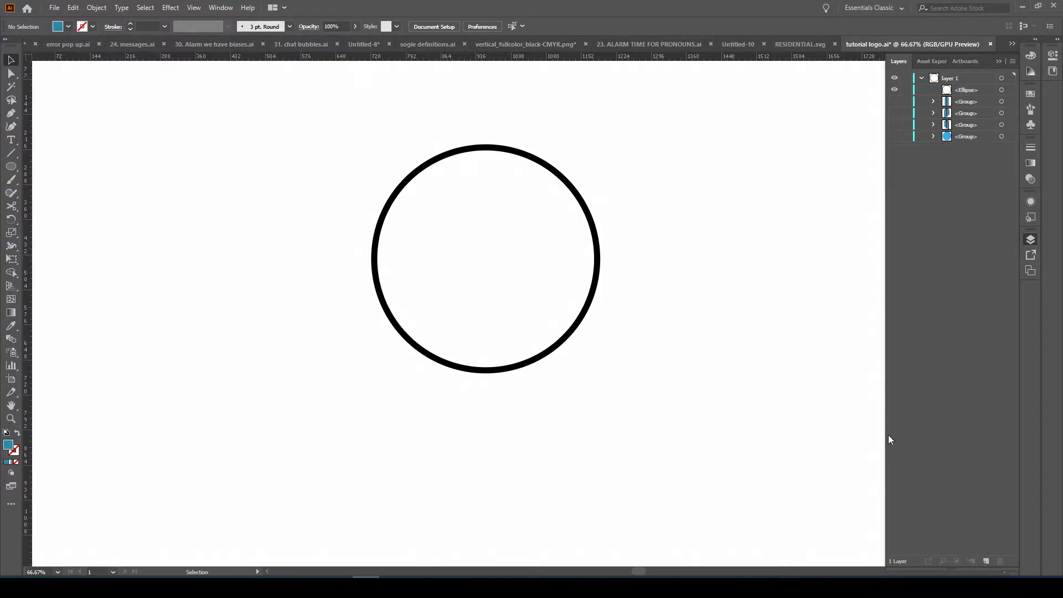
click(951, 79)
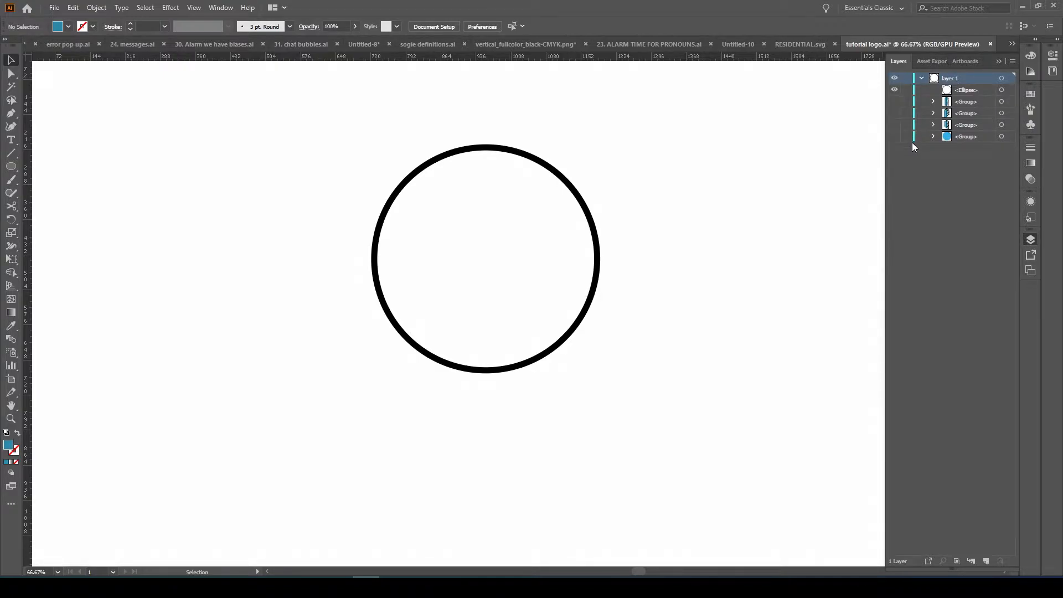
click(988, 561)
click(989, 561)
click(989, 561)
click(989, 561)
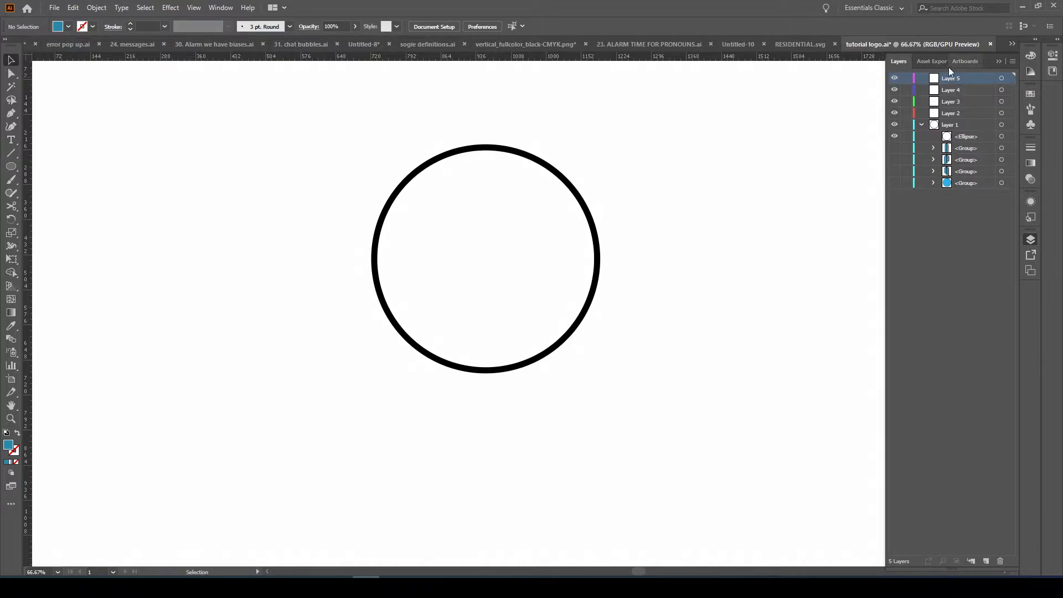
key(ctrl+z)
key(ctrl+z)
key(ctrl+z)
key(ctrl+z)
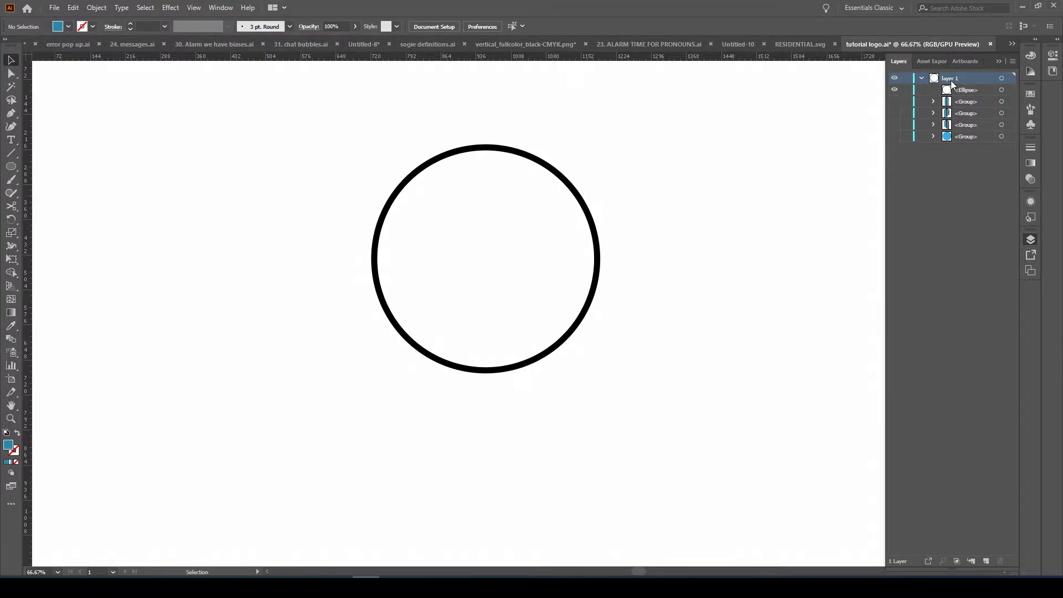
- Release the contents of layer 1 to separate layers with Release to Layers (Sequence)
click(1010, 62)
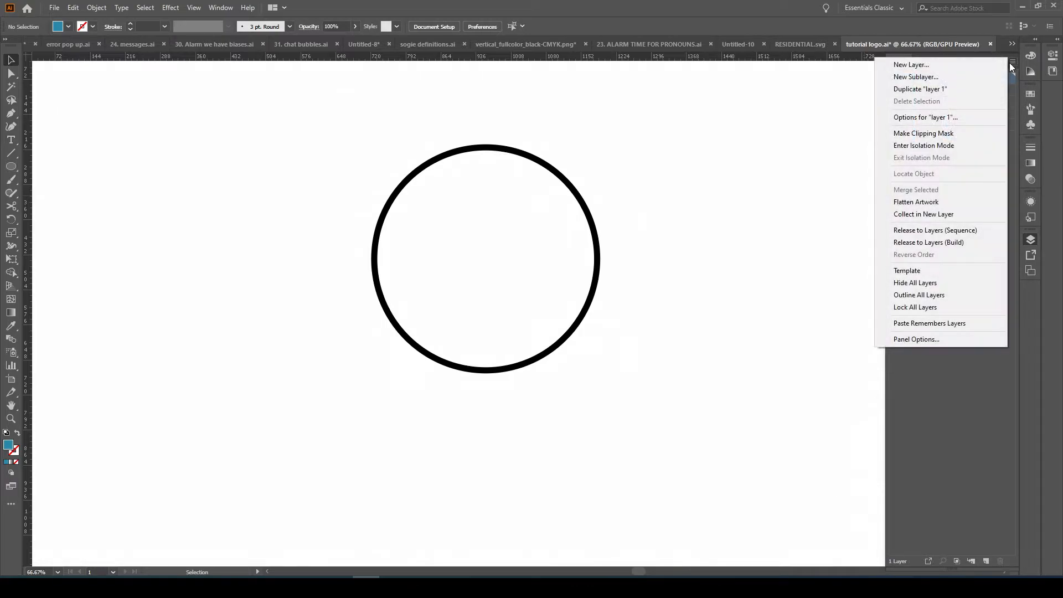
click(948, 231)
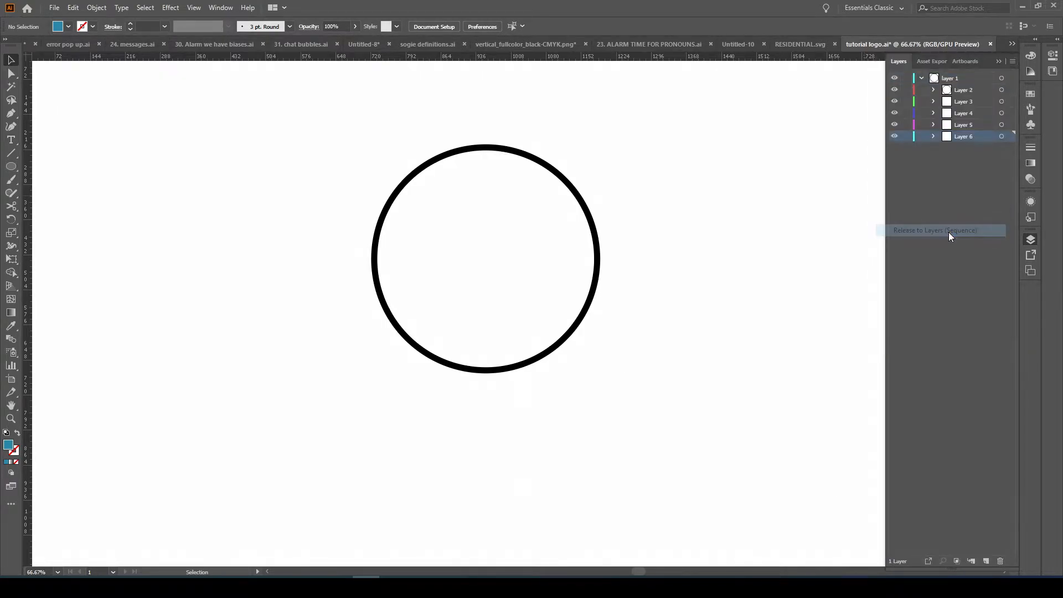
click(967, 160)
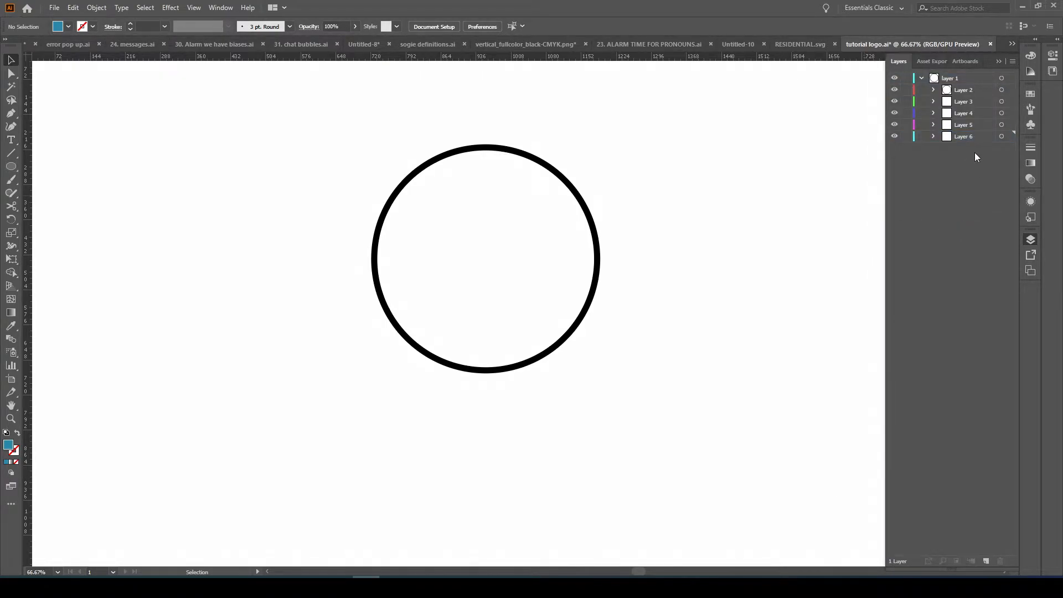
click(966, 137)
shift+click(966, 92)
click(949, 155)
- Expand the released sublayers and show the hidden groups inside Layer 6, Layer 5, Layer 4 and Layer 3
click(932, 137)
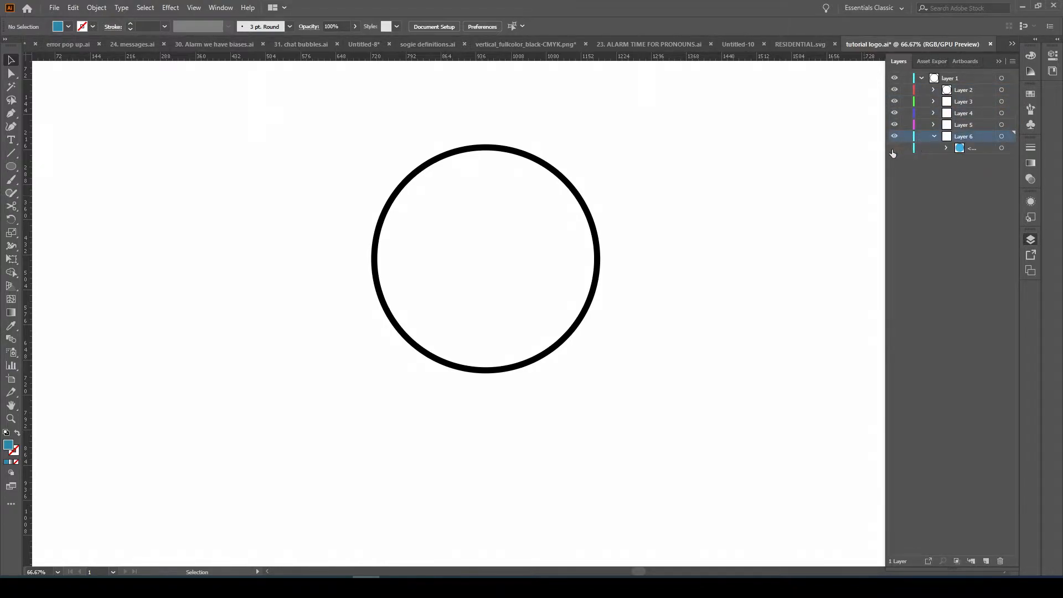
click(893, 148)
click(933, 125)
click(894, 136)
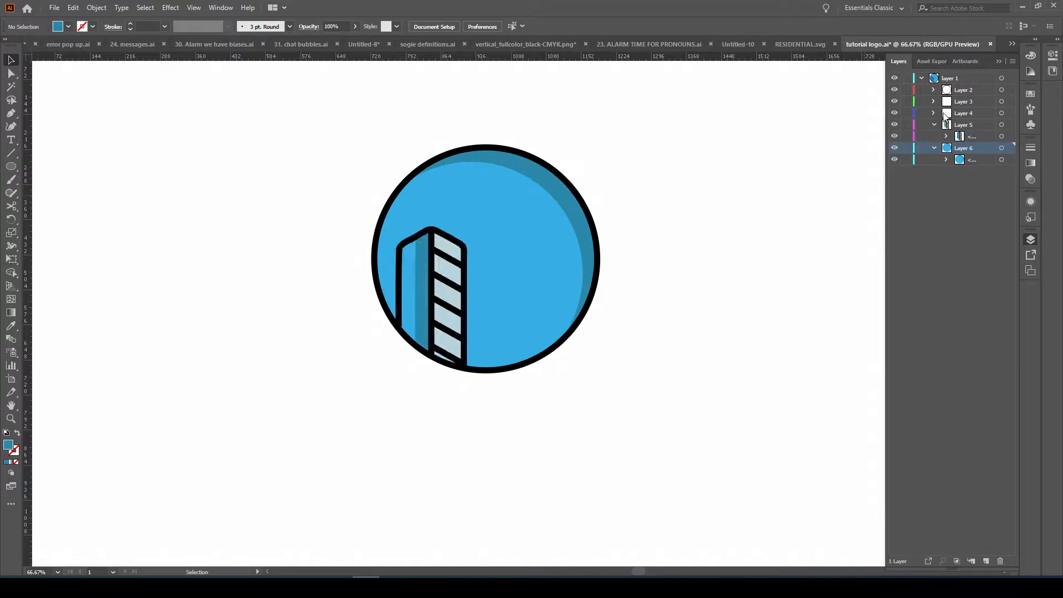
click(933, 113)
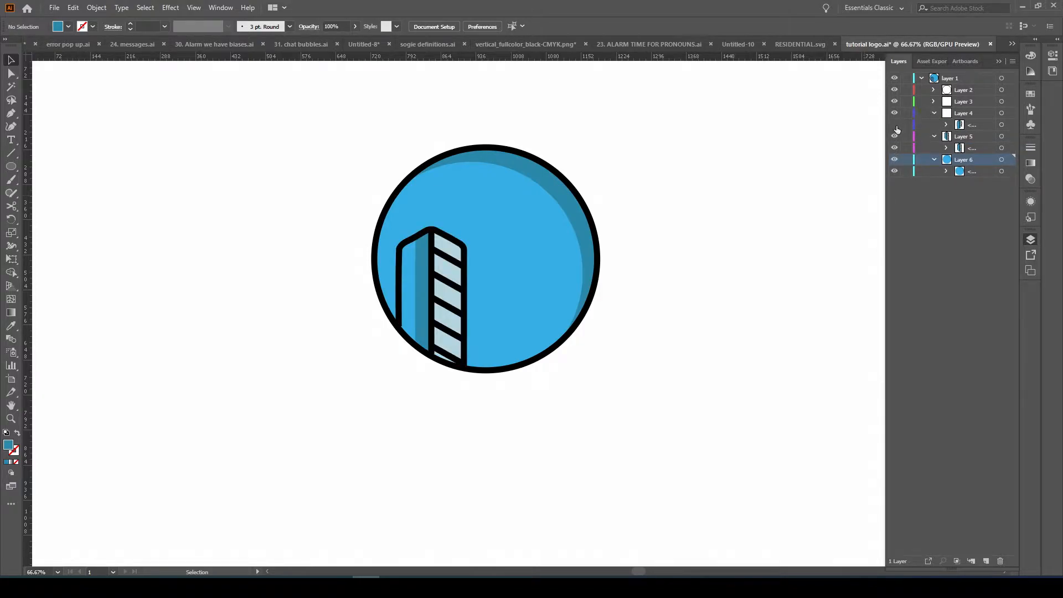
click(894, 125)
click(934, 101)
click(894, 113)
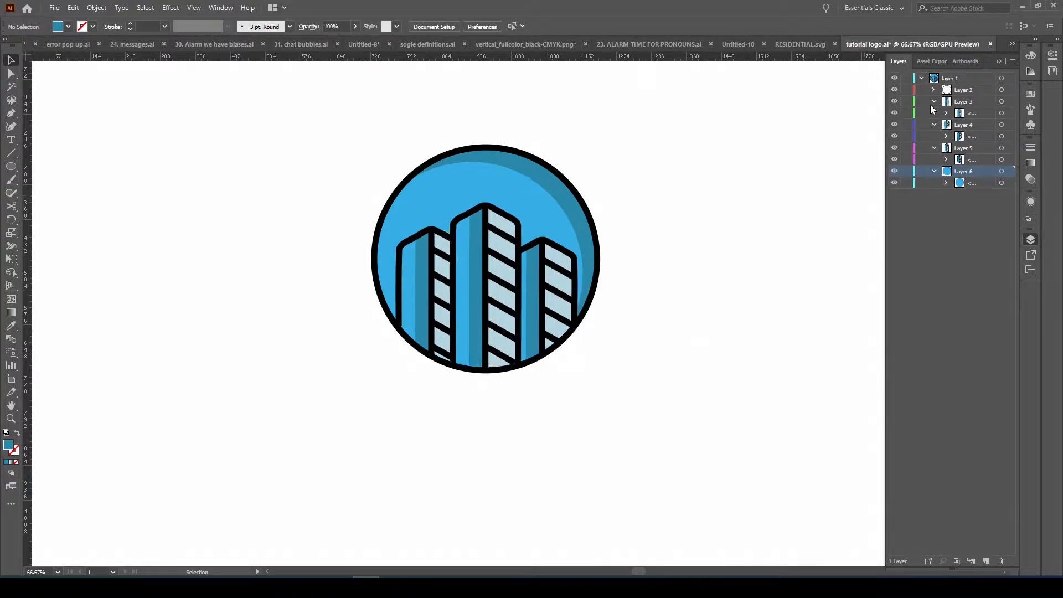
click(934, 90)
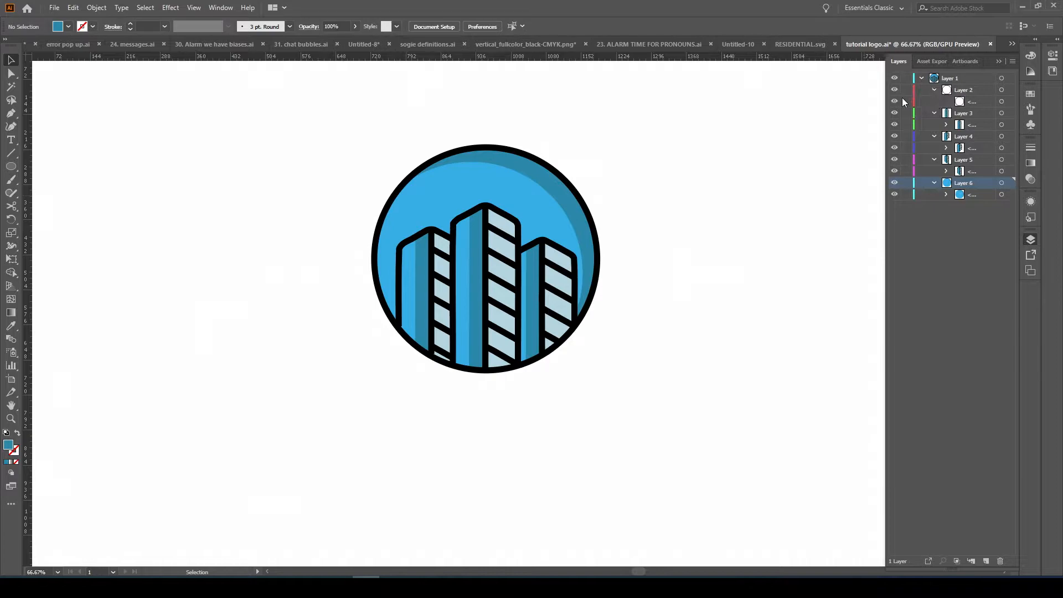
- Move Layers 2 through 6 out of layer 1 to the top level, then delete the emptied layer 1
click(934, 90)
click(933, 101)
click(933, 113)
click(933, 125)
click(933, 136)
shift+click(948, 101)
drag(948, 101, 953, 76)
click(948, 145)
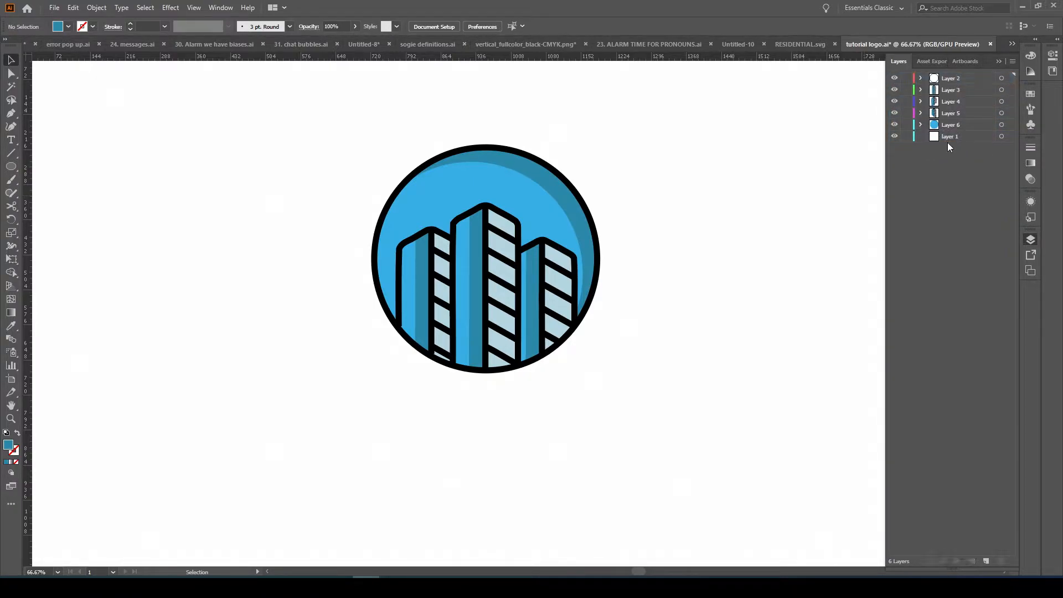
click(948, 136)
click(1000, 561)
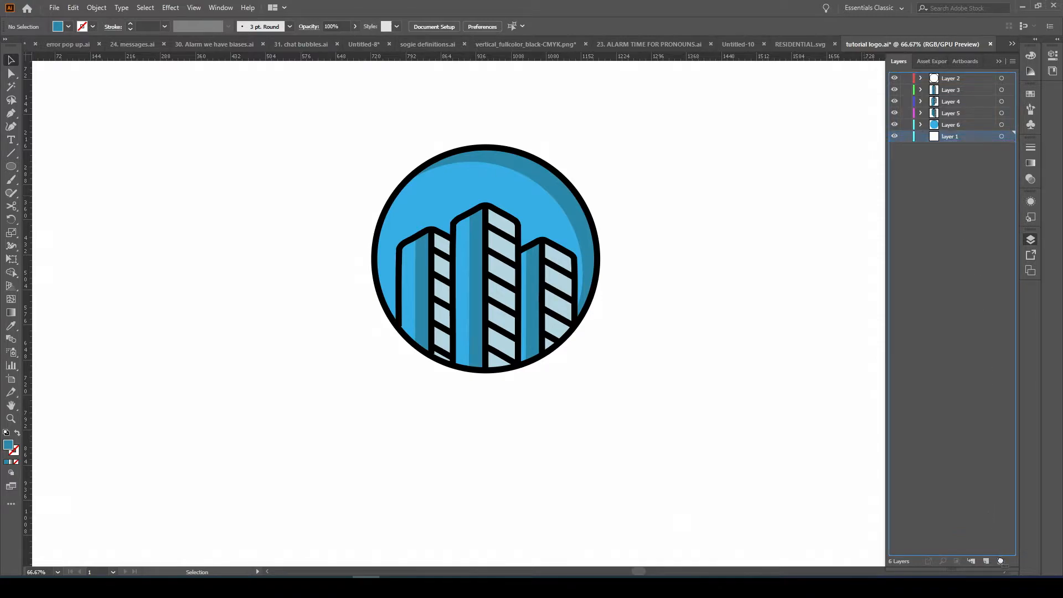
- Rename Layer 6 as "bg" and Layer 5 as "left"
double_click(953, 124)
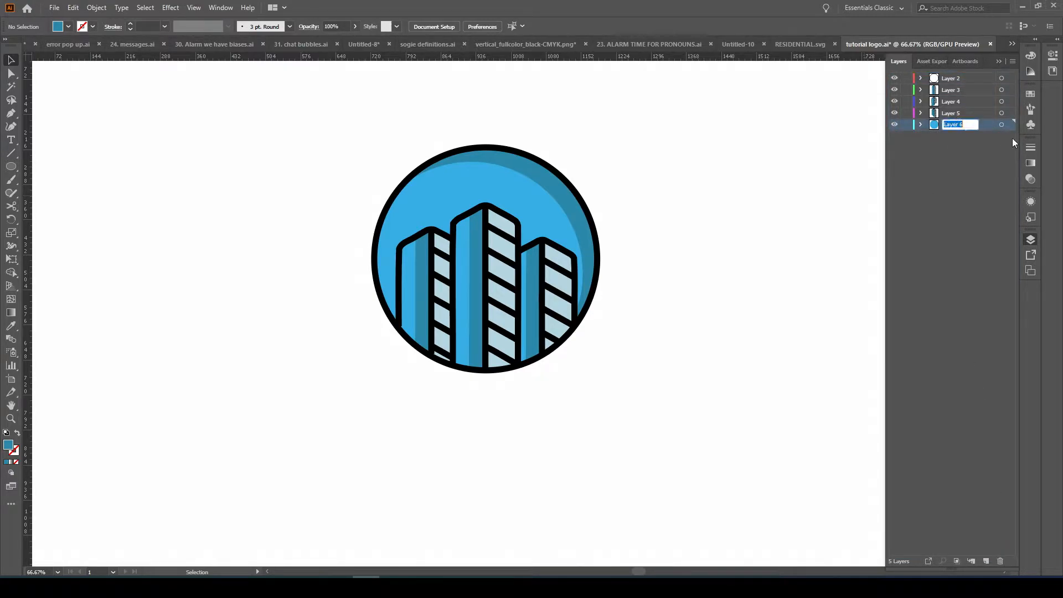
text(bg)
double_click(953, 114)
click(894, 113)
click(894, 113)
double_click(947, 113)
text(le)
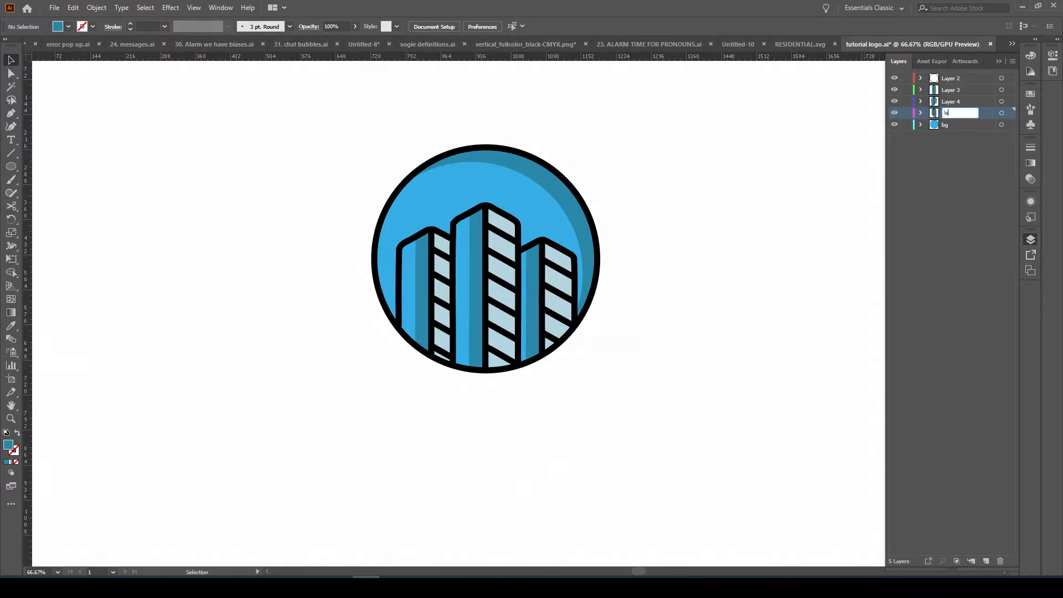
text(ft)
key(Return)
- Rename Layer 4 as "right" and Layer 3 as "front"
click(894, 102)
click(894, 101)
double_click(951, 102)
text(right)
double_click(950, 89)
text(fro)
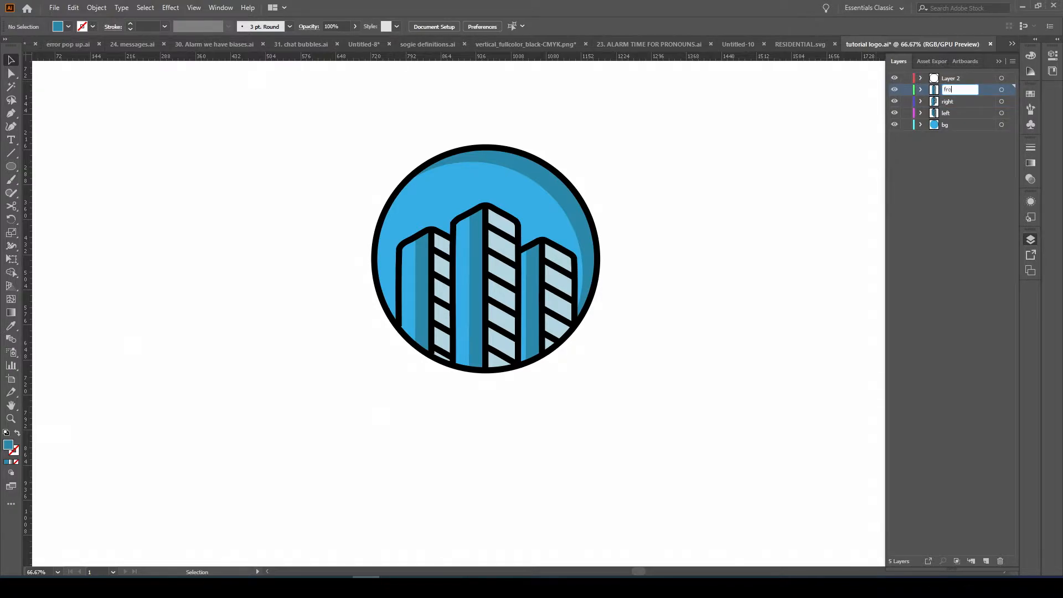
text(nt)
- Rename Layer 2, which holds the circle outline, as "ring"
double_click(951, 81)
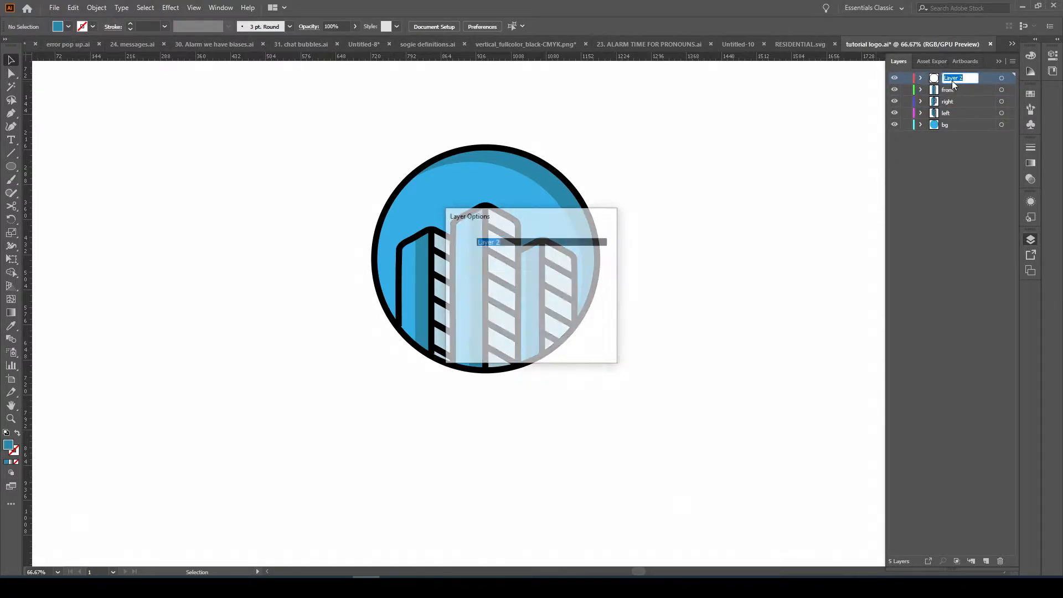
click(603, 344)
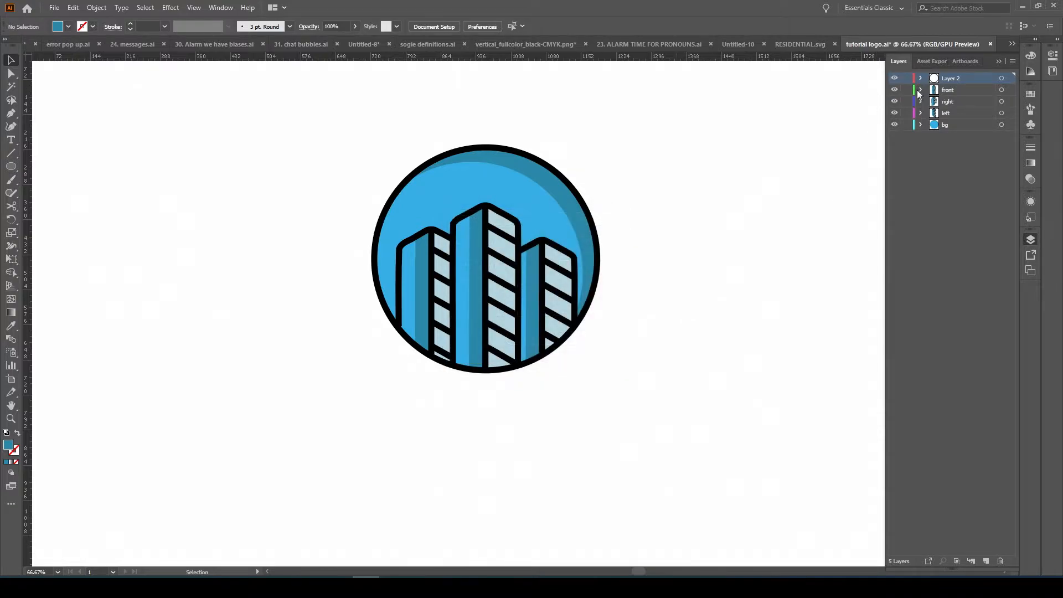
text(ring)
click(856, 270)
key(t)
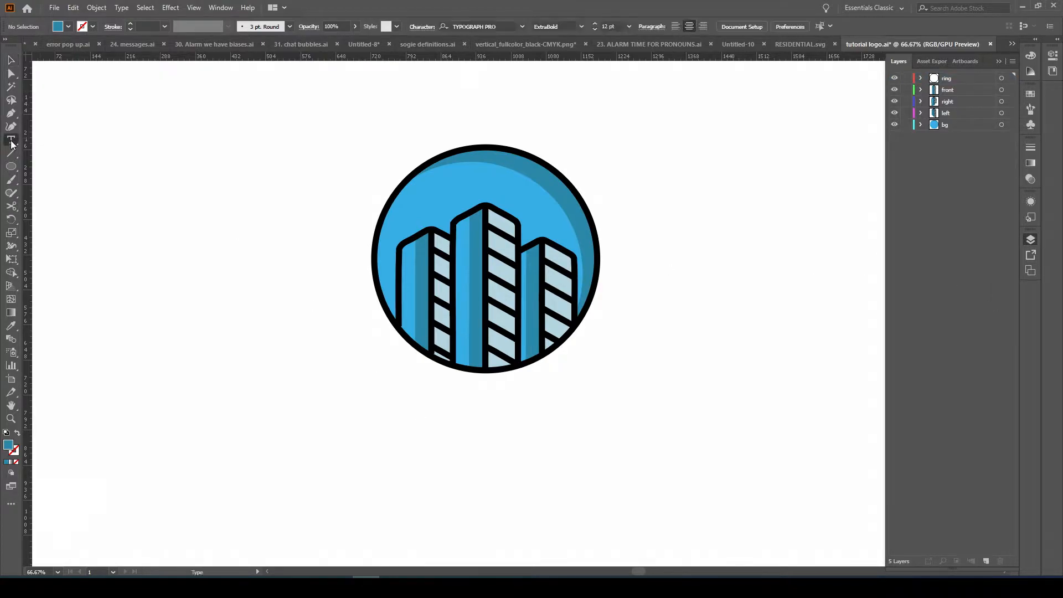
click(412, 442)
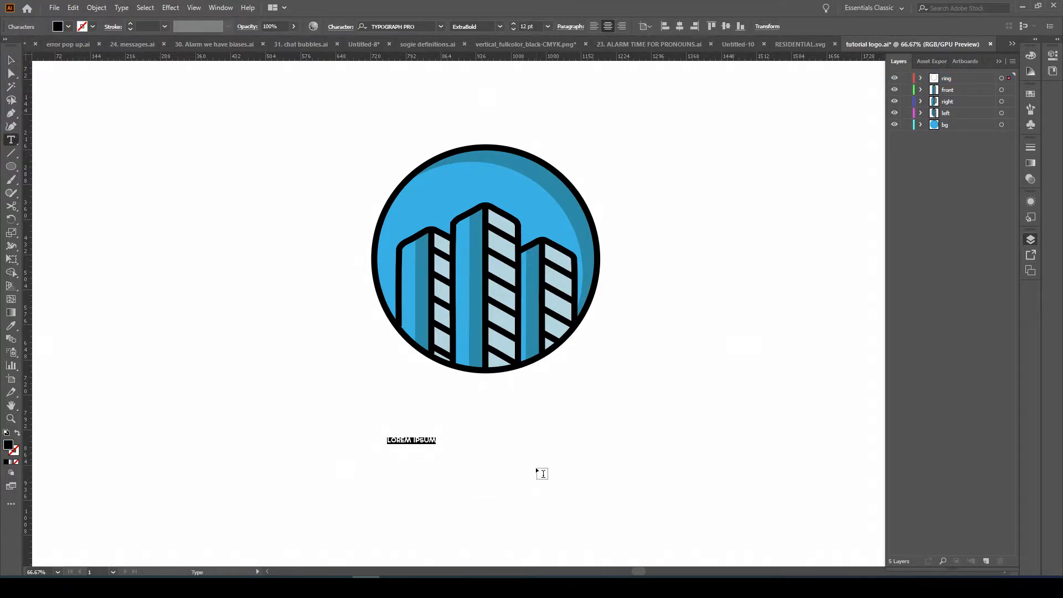
text(RESIDENCE @39TH)
click(11, 60)
drag(442, 446, 642, 498)
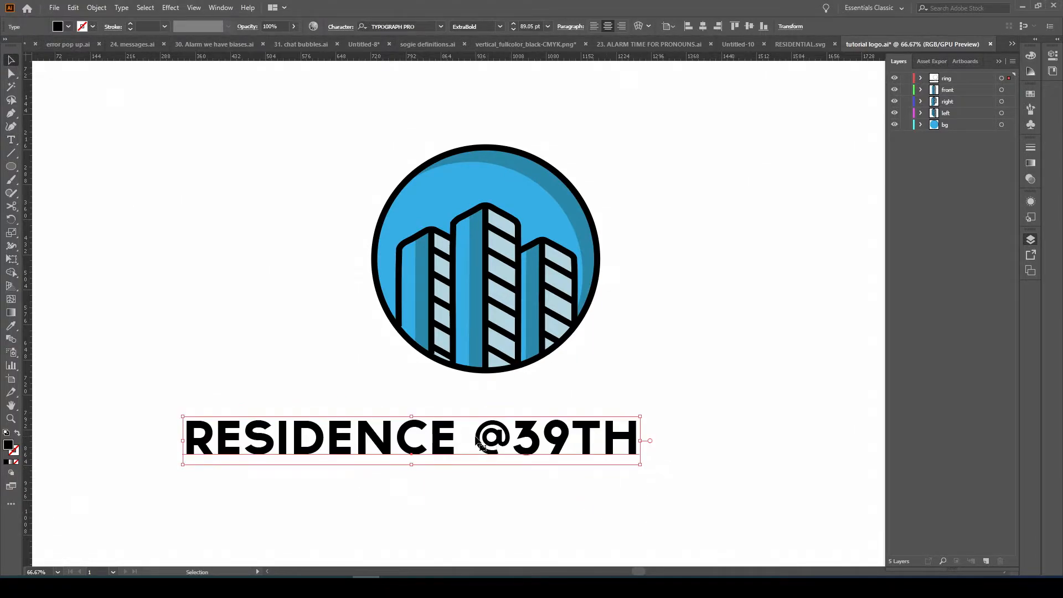
double_click(480, 443)
key(BackSpace)
key(Return)
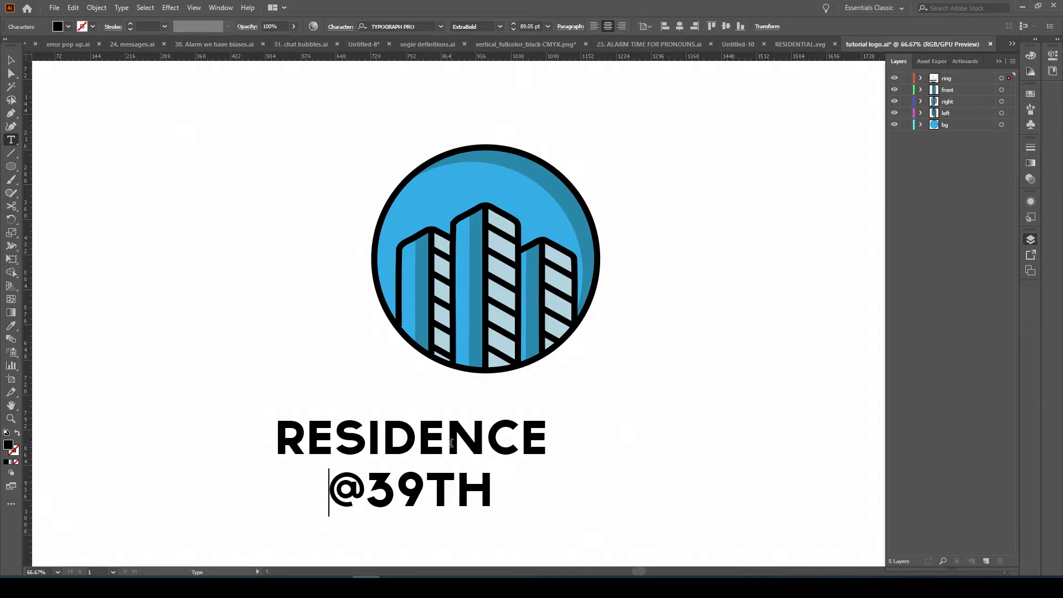
- Move the two-line text up so it sits centred just beneath the circular logo with a small gap
click(11, 59)
drag(422, 438, 497, 398)
key(Left)
key(Left)
key(Left)
key(Left)
key(Down)
key(Down)
key(Down)
key(Down)
key(Down)
key(Down)
key(Down)
key(Down)
key(Down)
key(Down)
key(Down)
key(Down)
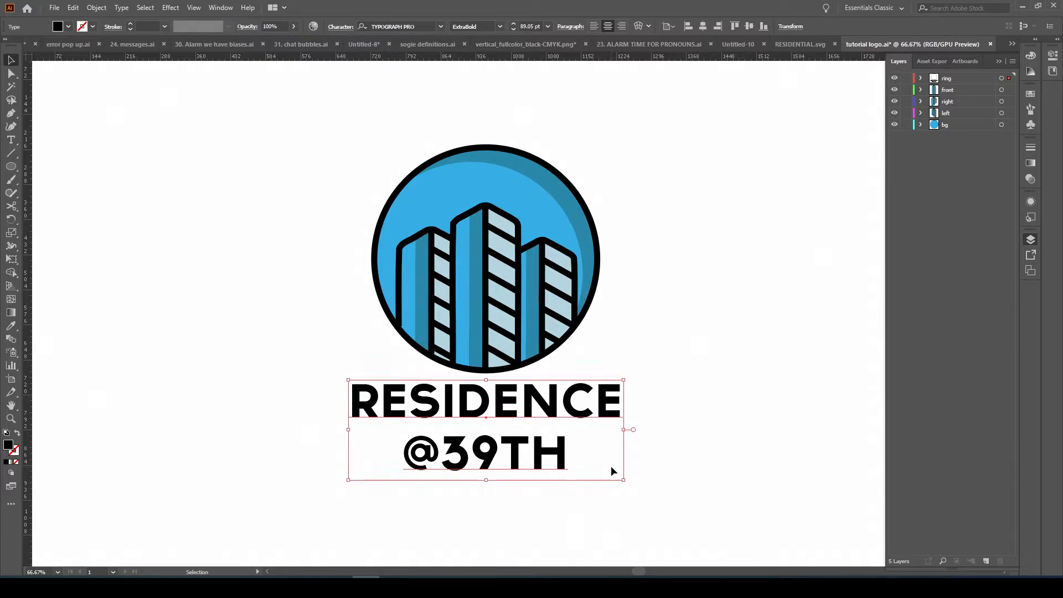
drag(664, 505, 323, 397)
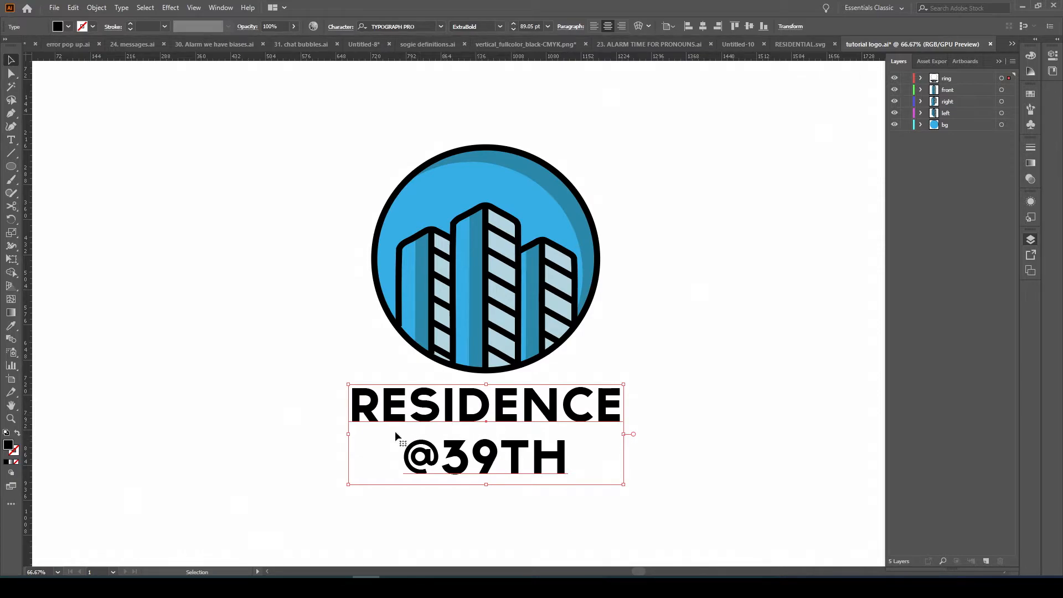
right_click(460, 414)
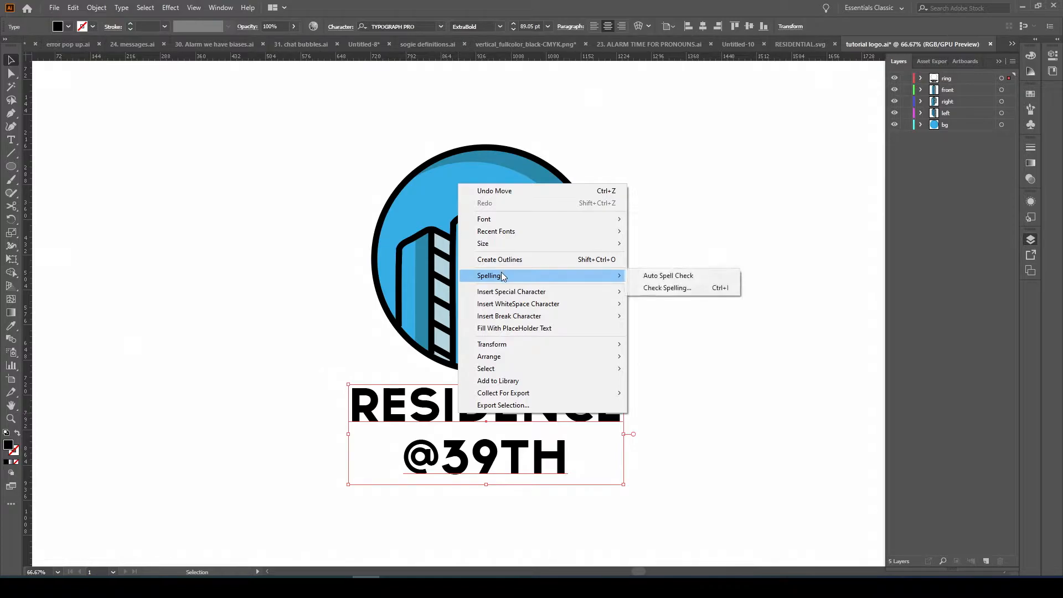
click(498, 260)
click(658, 437)
click(540, 408)
- Try moving an individual outlined letter of the text with Direct Selection, then undo the change
click(11, 73)
click(278, 366)
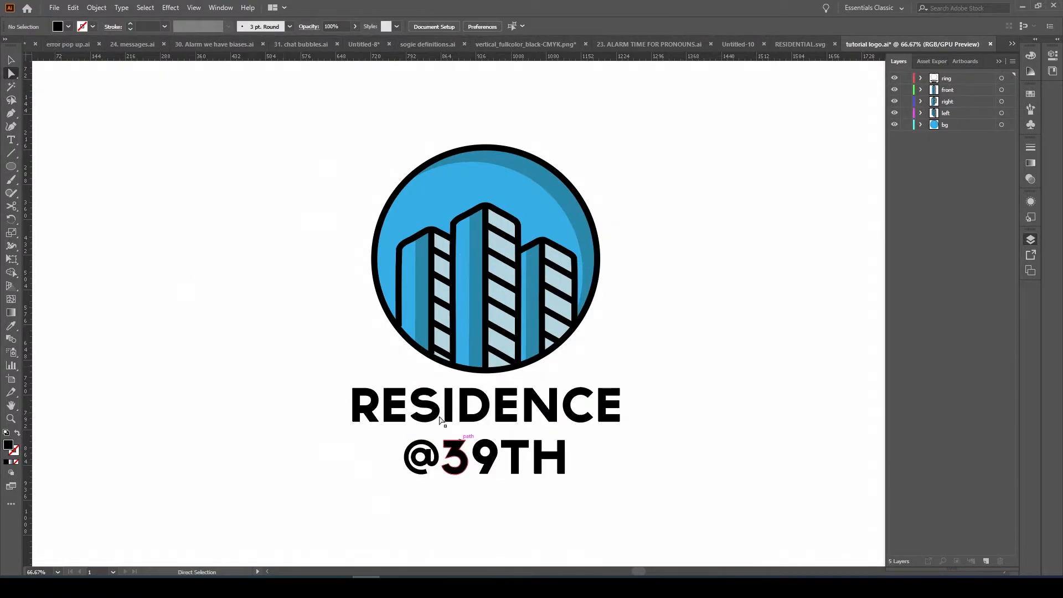
click(422, 415)
drag(434, 421, 481, 474)
key(ctrl+z)
click(438, 434)
key(ctrl+z)
click(642, 440)
- Create a new top-level layer above ring and move the outlined text group out of ring into it
click(948, 80)
click(921, 78)
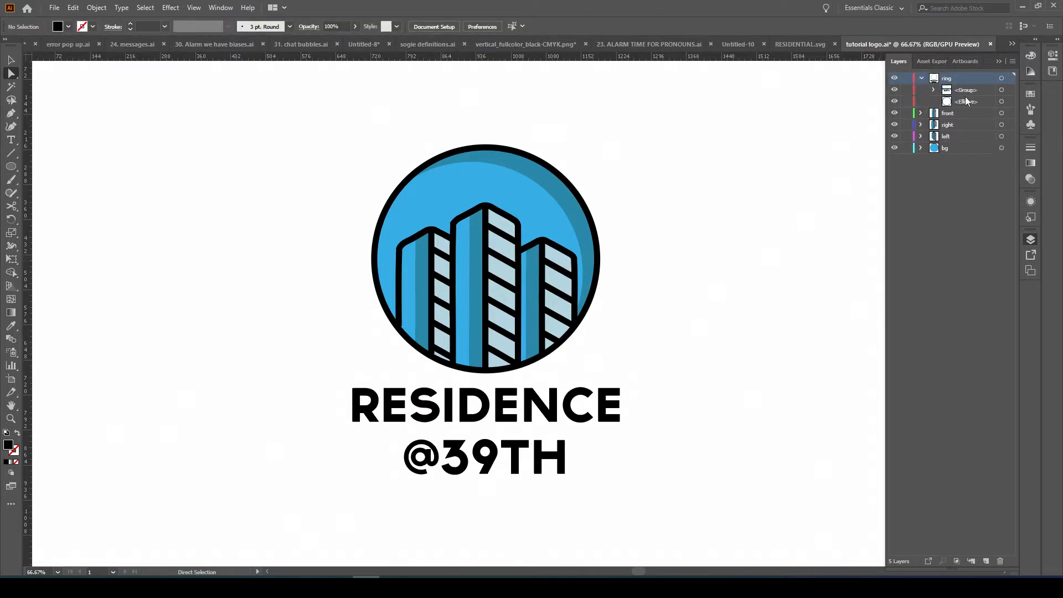
click(963, 91)
click(986, 560)
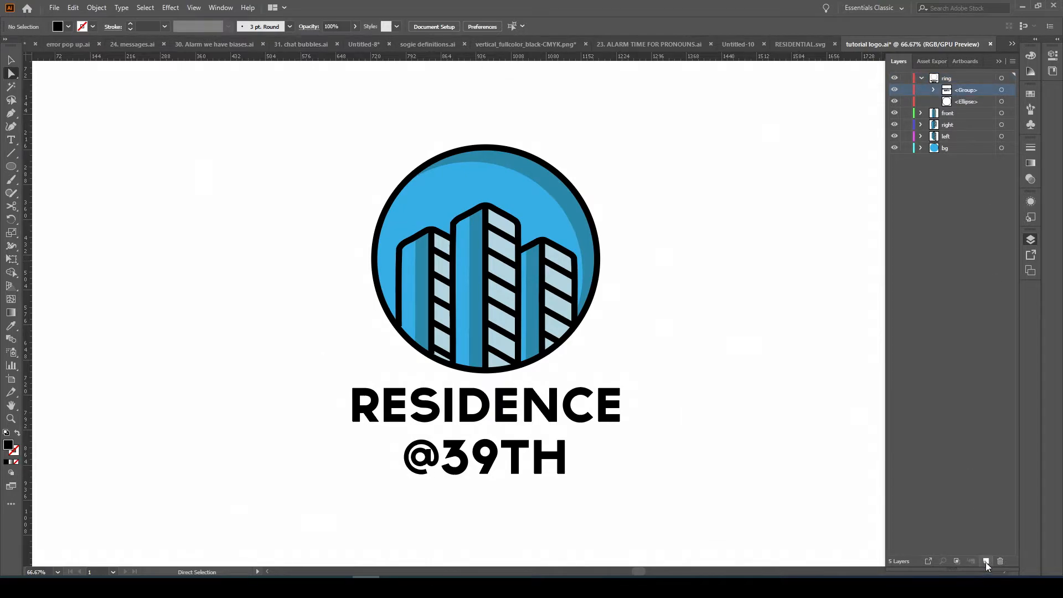
drag(965, 103, 955, 80)
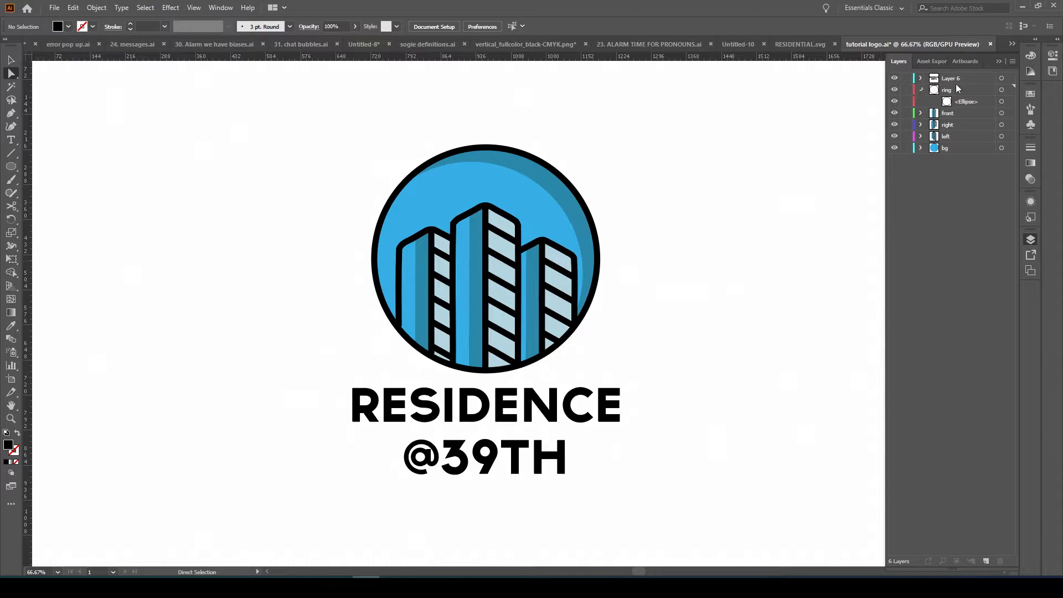
- Collapse the ring layer and rename Layer 6, which holds the outlined text, as "text"
click(921, 90)
double_click(951, 77)
text(text)
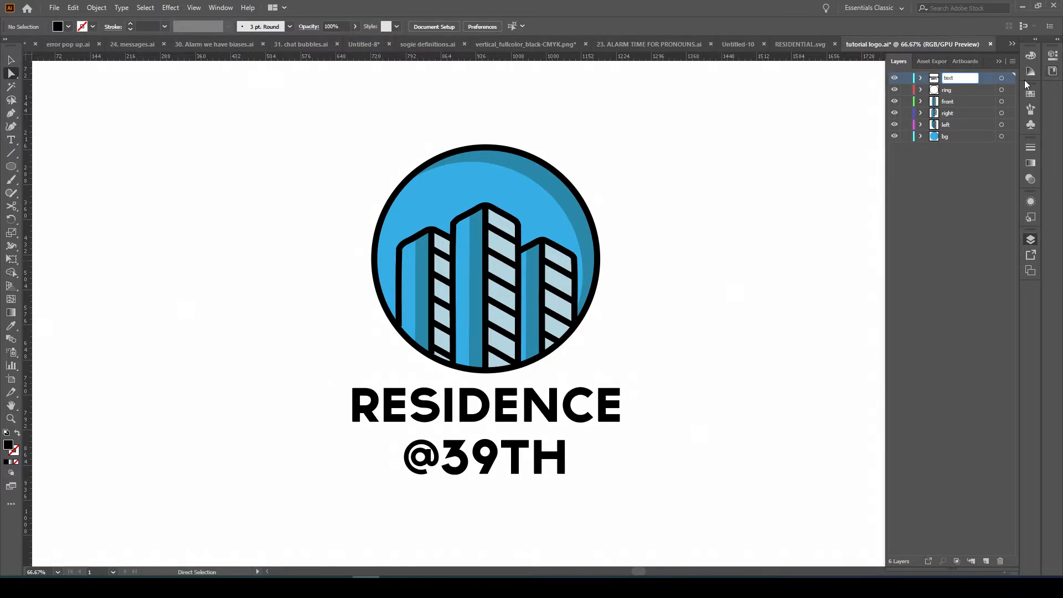
key(Return)
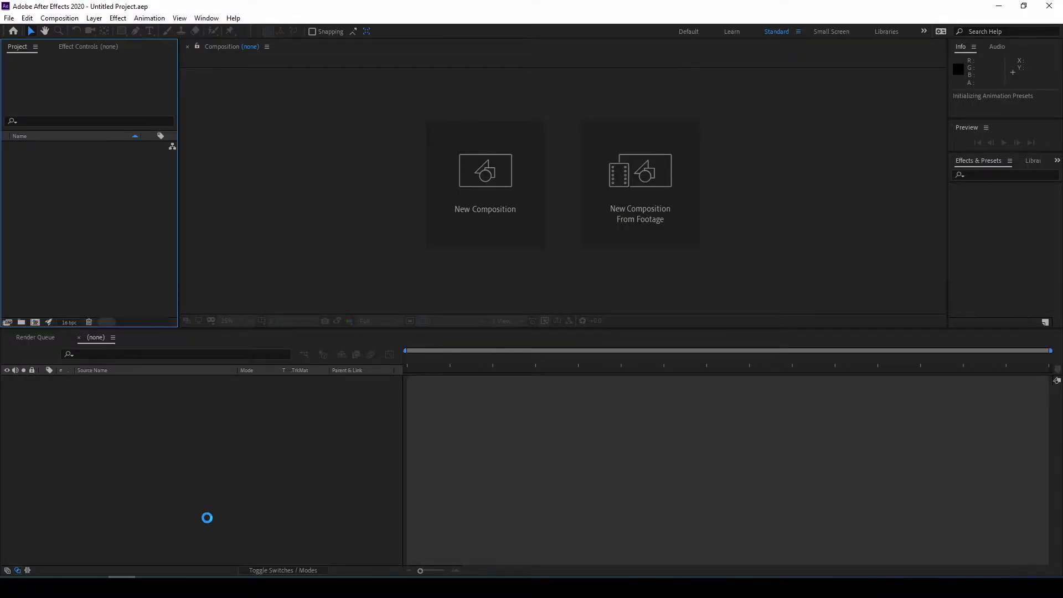
- Switch to After Effects and import the Desktop's "tutorial logo" Illustrator file as Composition - Retain Layer Sizes
double_click(114, 256)
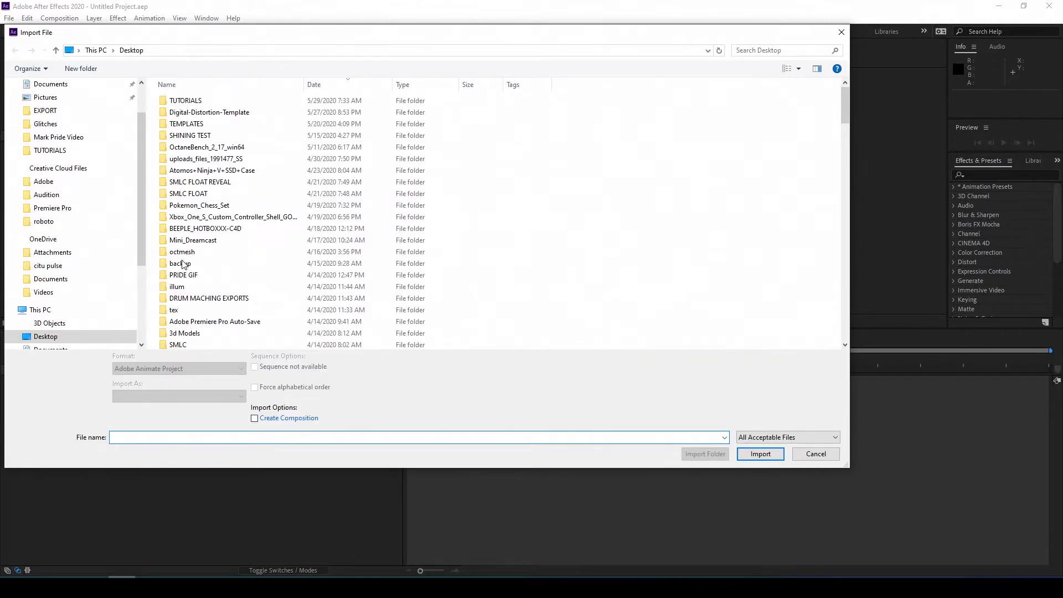
scroll(184, 264, down, 3)
click(185, 280)
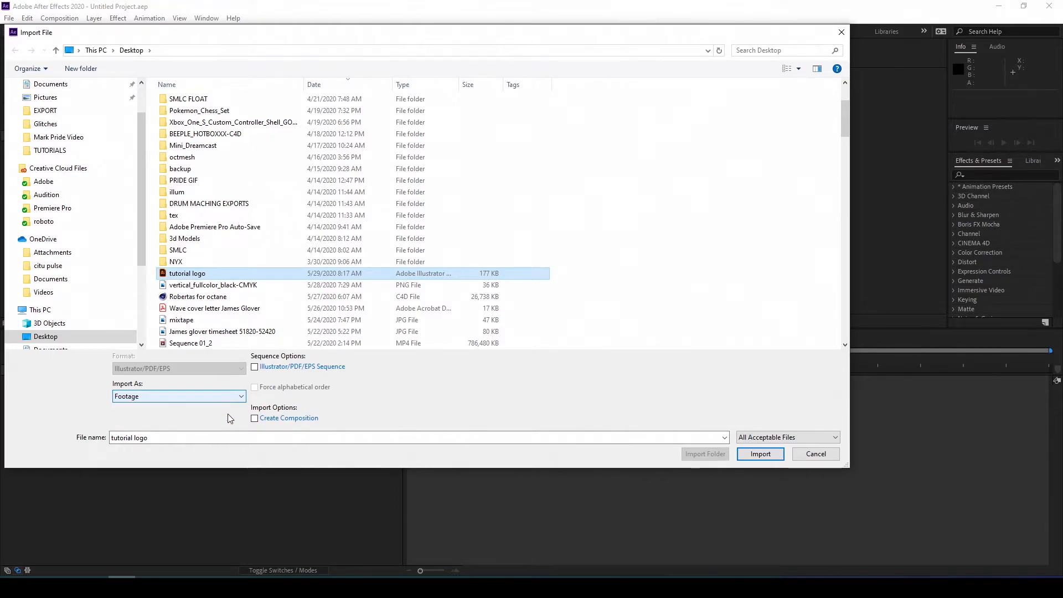
click(166, 397)
click(179, 416)
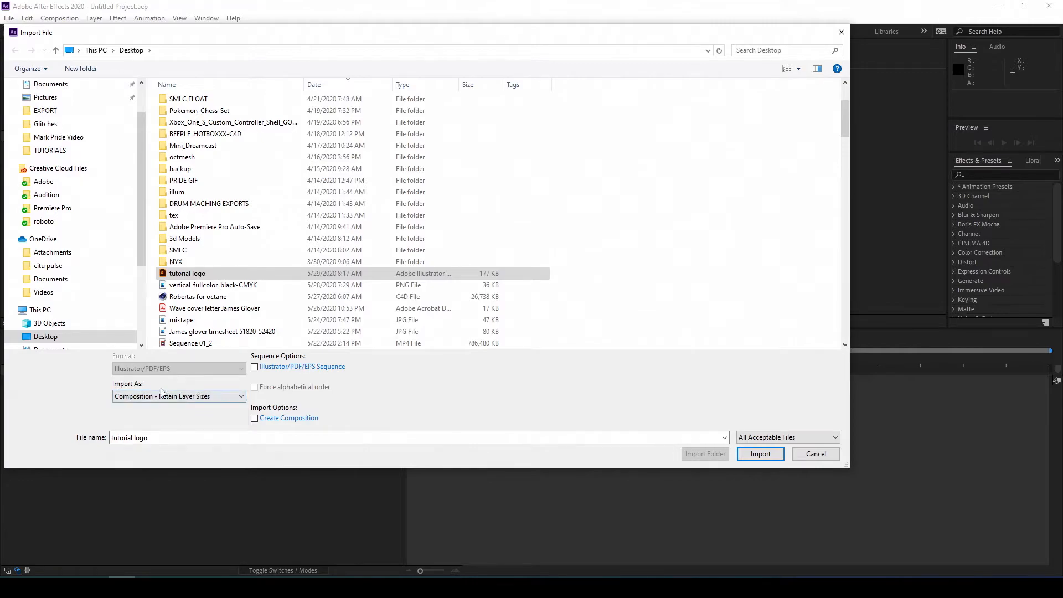
click(145, 397)
click(148, 405)
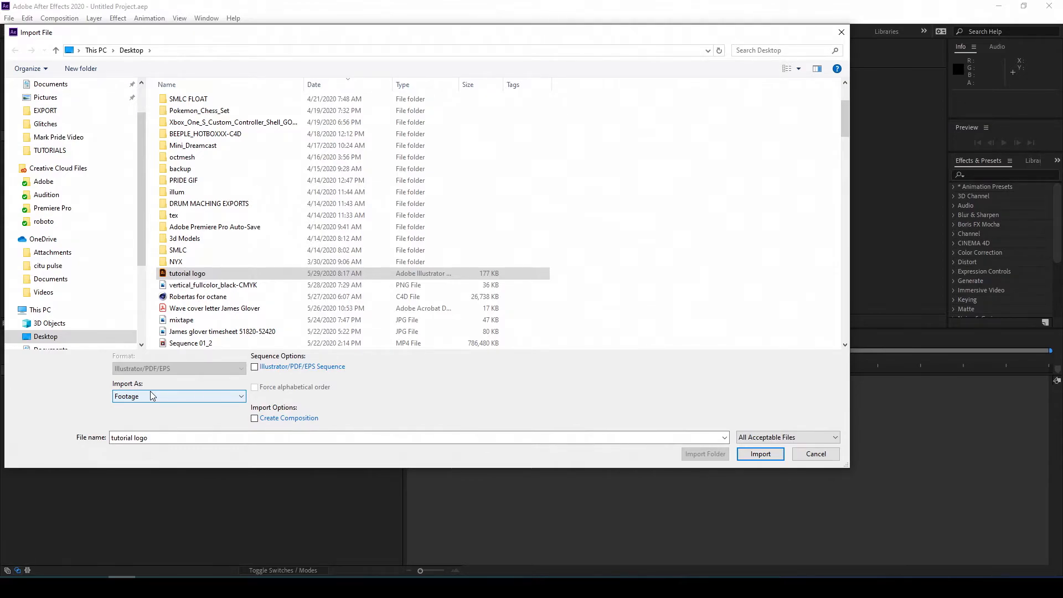
click(151, 395)
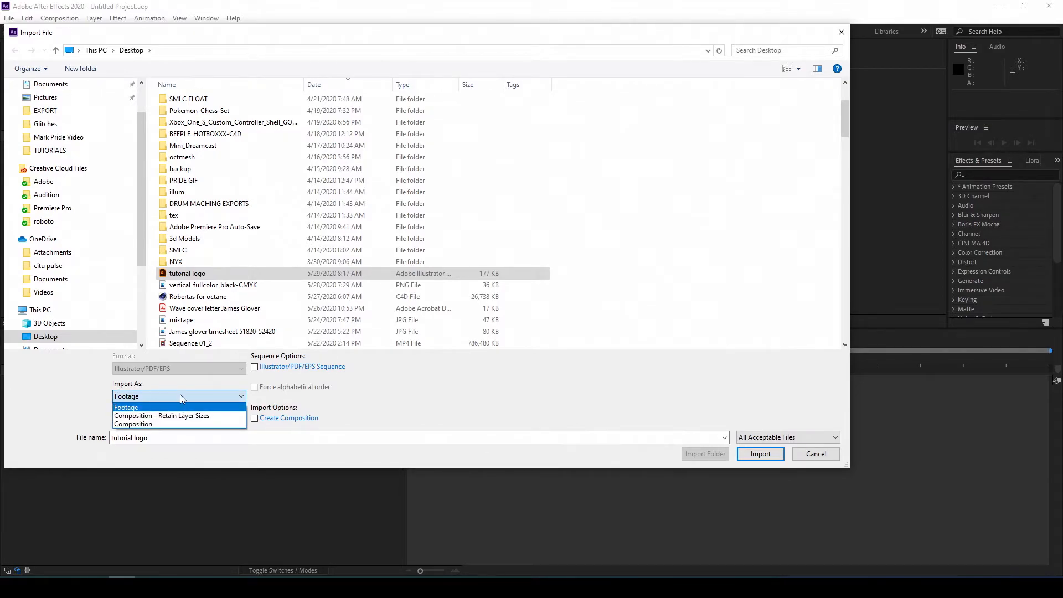
click(181, 417)
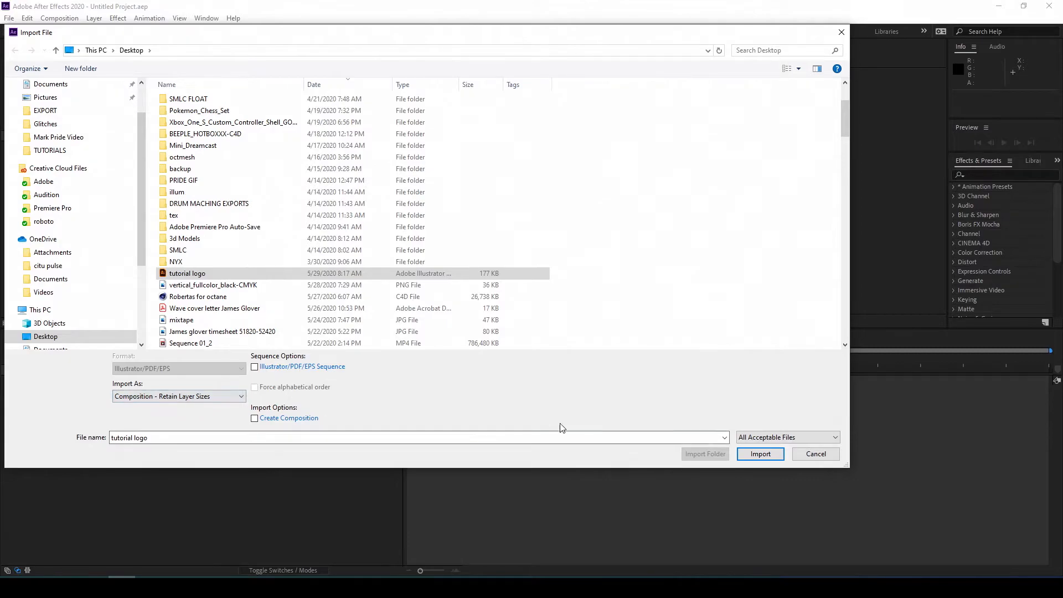
click(759, 454)
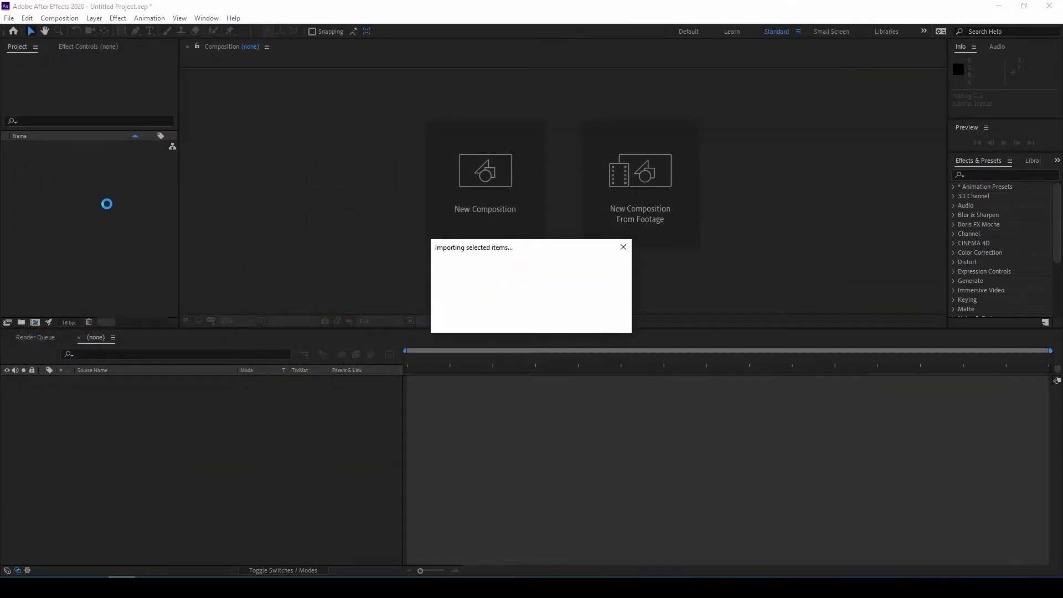
- Open the imported tutorial logo composition and set the current time back to its start
click(55, 228)
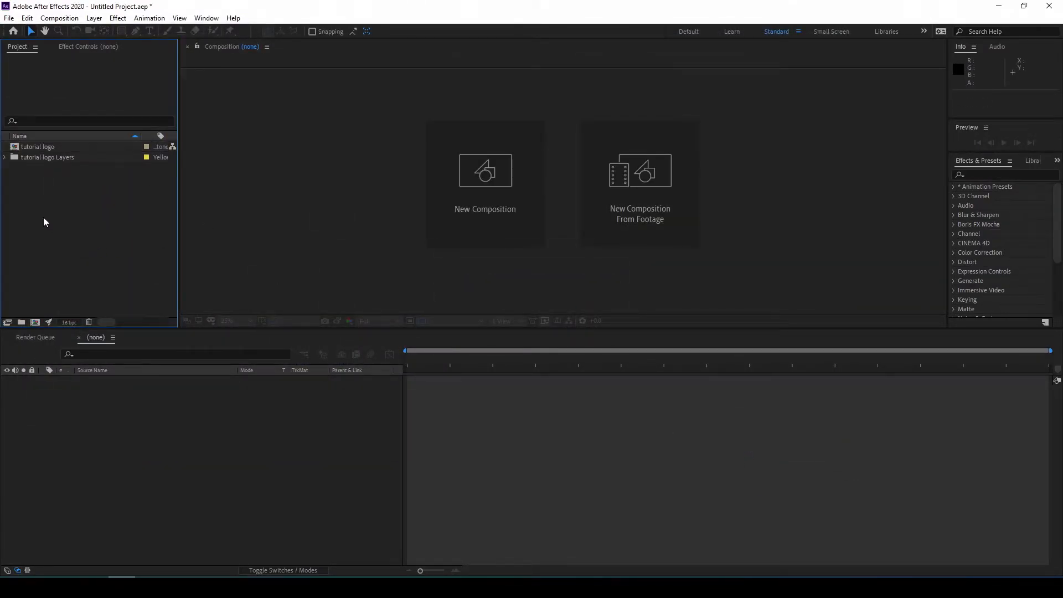
double_click(14, 149)
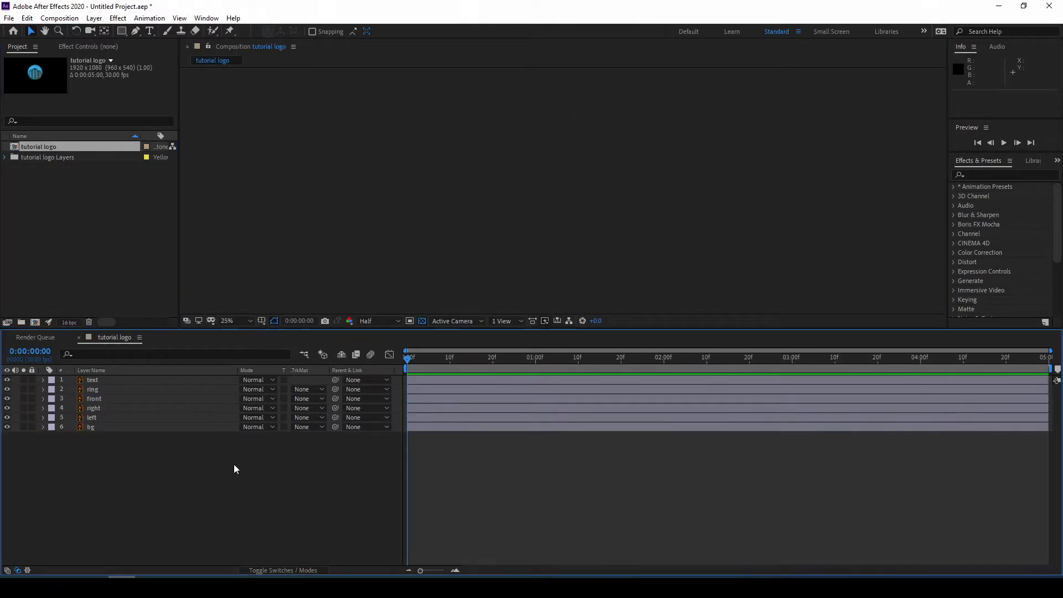
key(space)
drag(526, 354, 401, 364)
- Examine the composition's imported layers one by one, from text down to bg
click(85, 382)
click(88, 390)
click(92, 399)
click(94, 408)
click(94, 417)
click(96, 427)
click(153, 446)
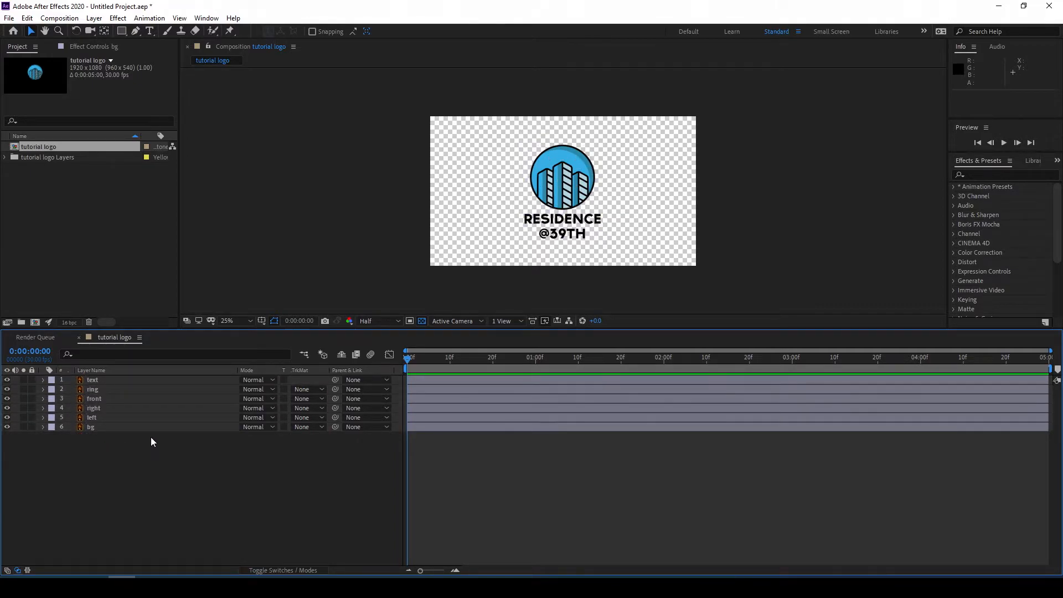
- Hide the text, right, left and bg layers, leaving only the front and ring layers visible
click(6, 380)
click(7, 389)
drag(6, 408, 6, 428)
click(99, 399)
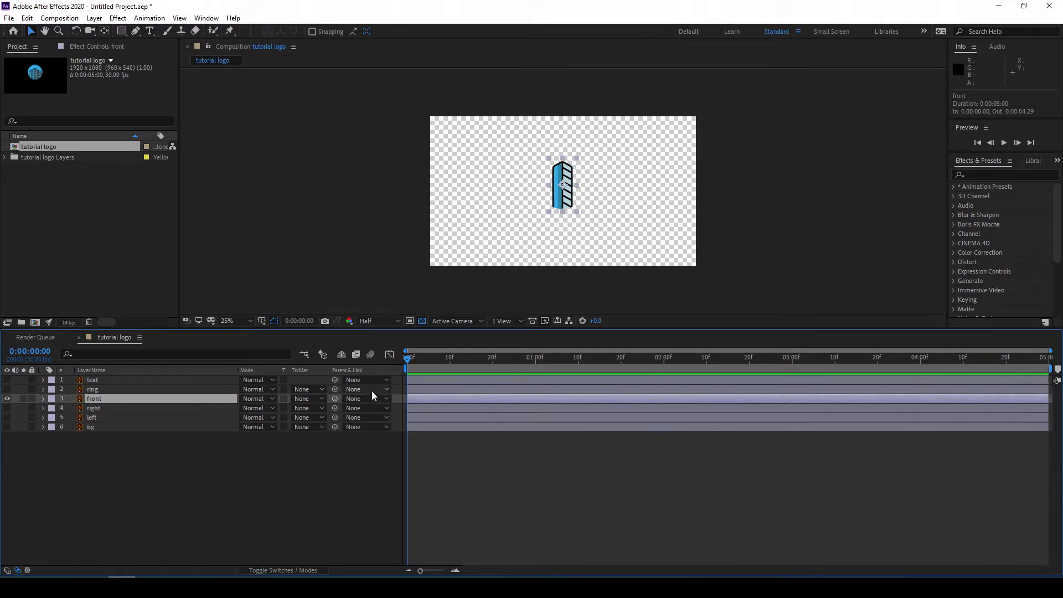
click(221, 463)
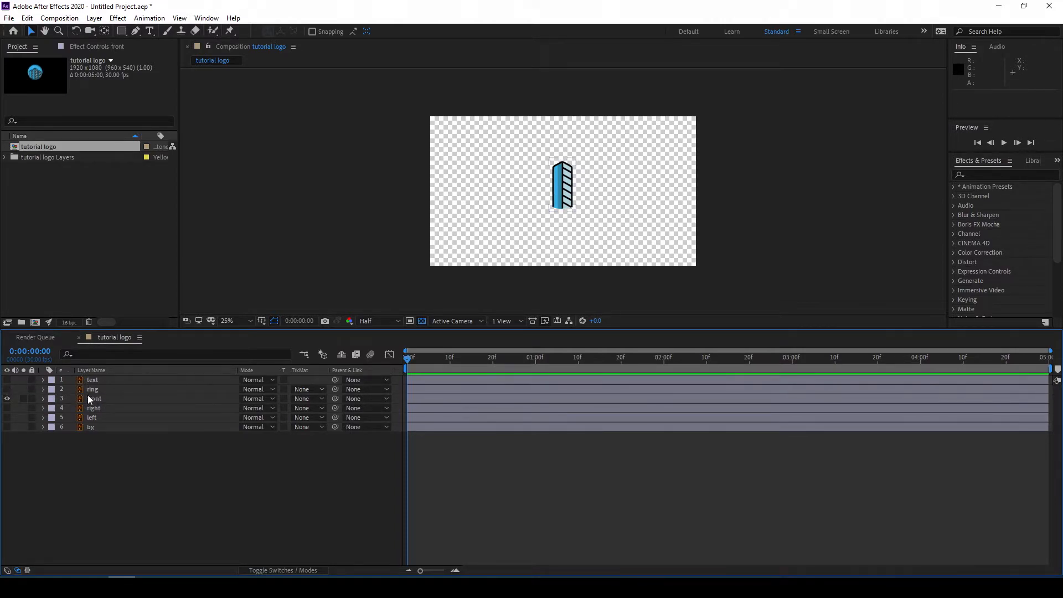
click(7, 389)
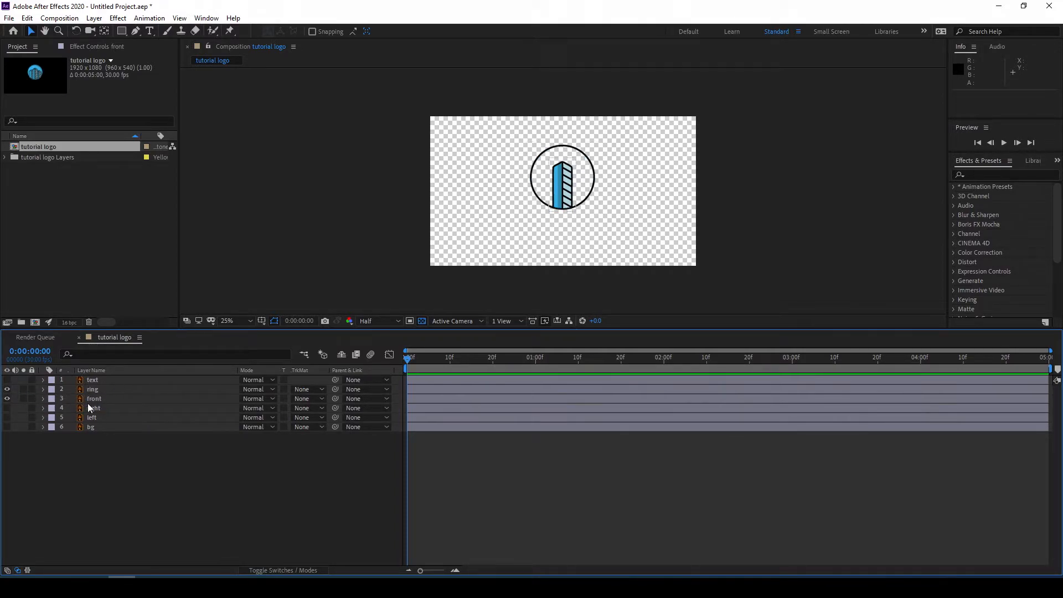
- Set a Position keyframe on the front layer at 10 frames, keeping the building inside the ring
click(107, 400)
key(p)
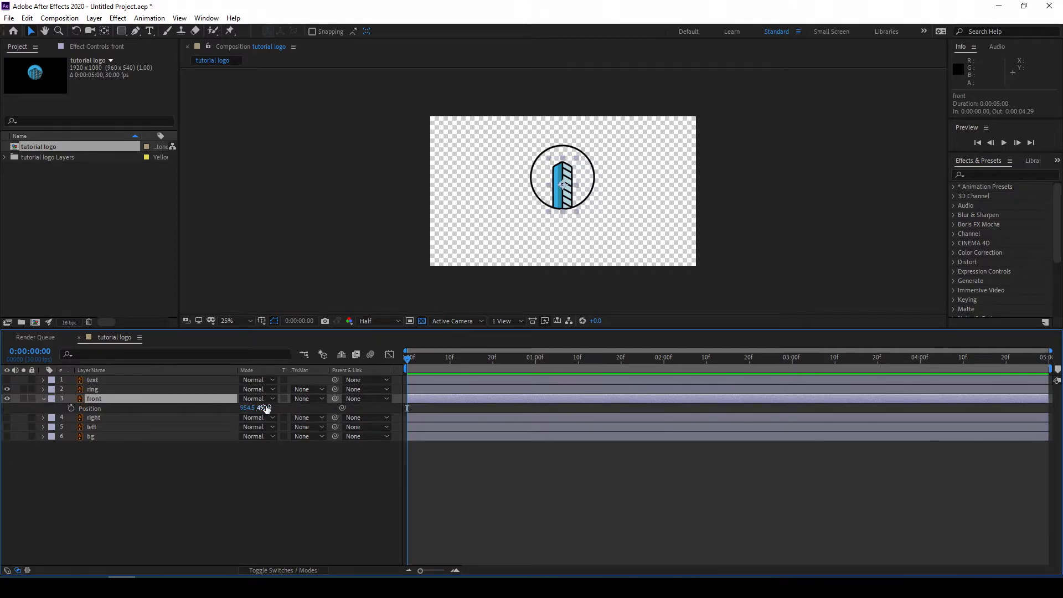
drag(417, 359, 451, 366)
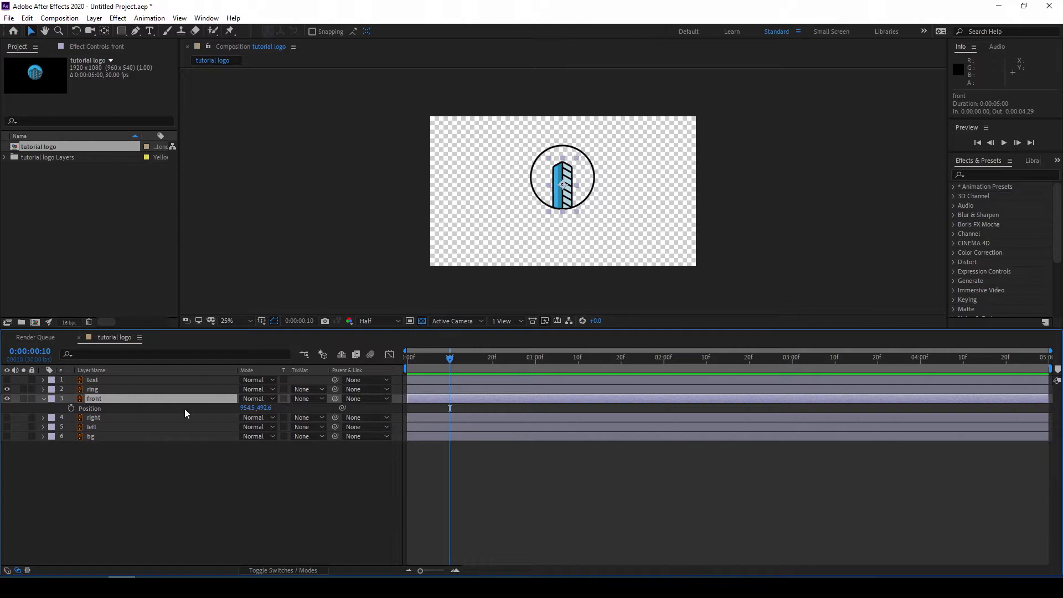
click(70, 408)
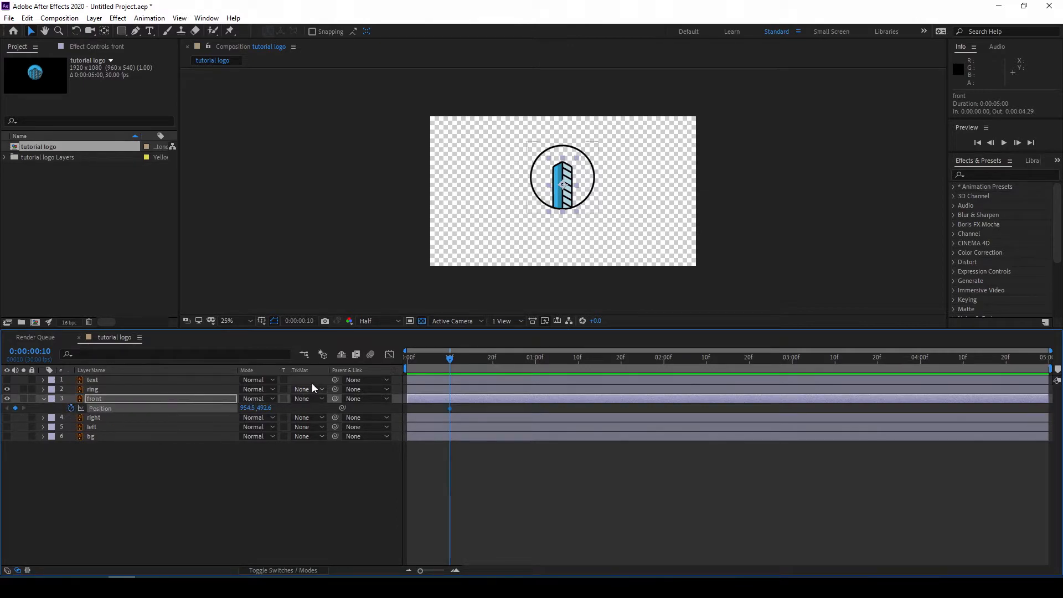
- At frame 0, set the front layer's Y position to 848.6 so the building starts below the ring
key(Home)
drag(265, 408, 464, 438)
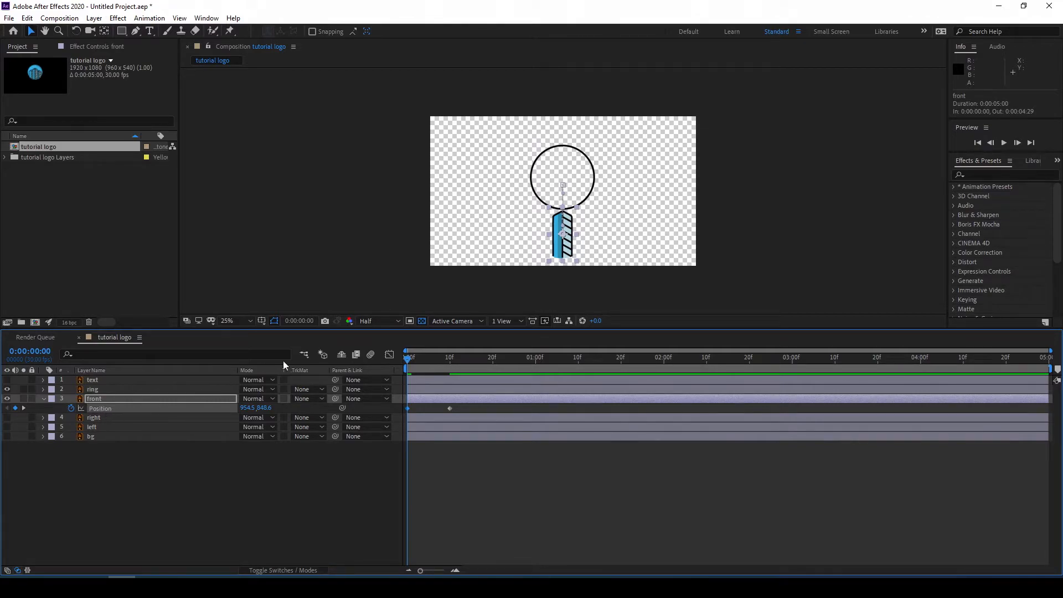
drag(417, 368, 453, 370)
- Separate the front layer's Position into X and Y in the graph editor and ease the Y curve strongly into the 10-frame keyframe
click(111, 411)
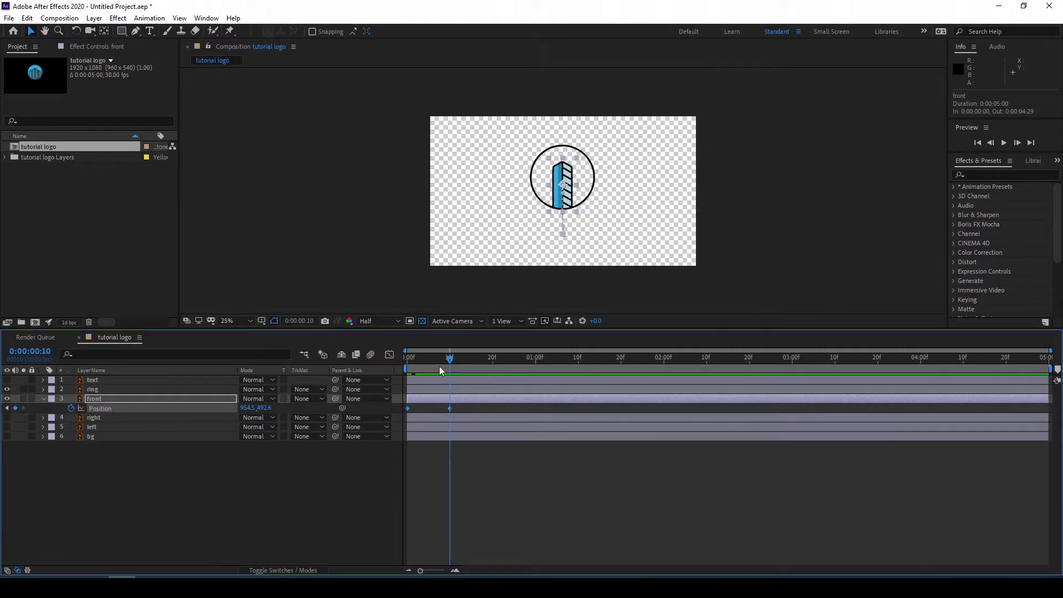
click(388, 356)
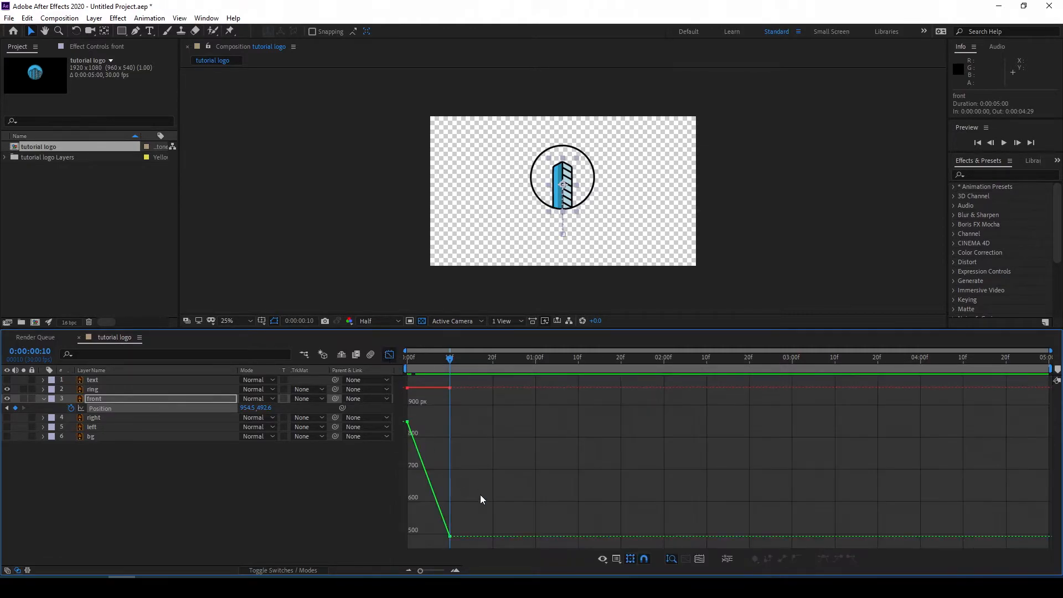
click(450, 537)
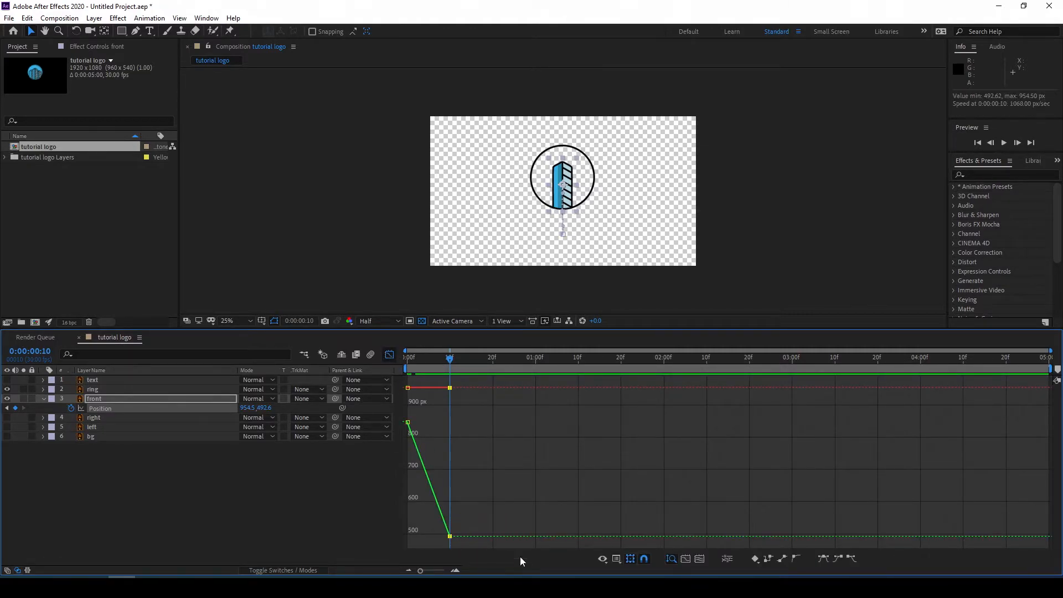
click(728, 559)
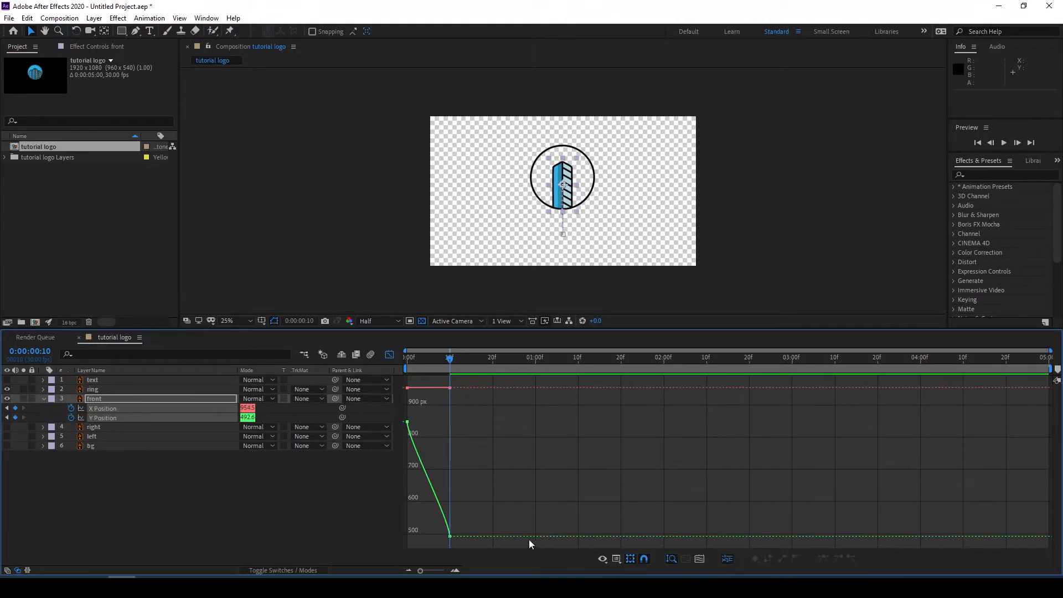
drag(447, 520, 404, 539)
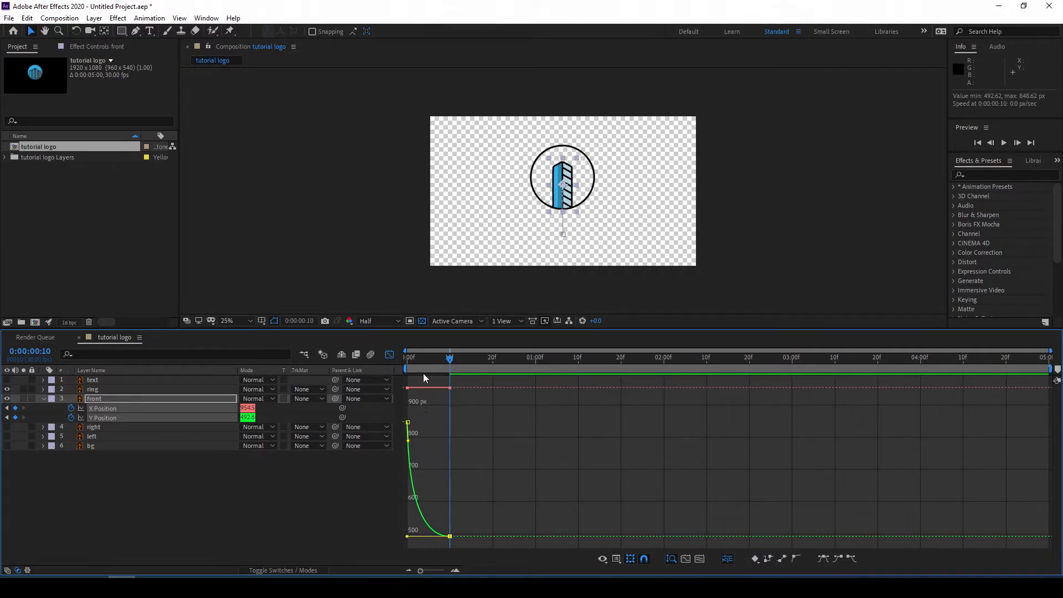
- Add Position keyframes at 10 frames to the right and left building layers
drag(412, 356, 449, 349)
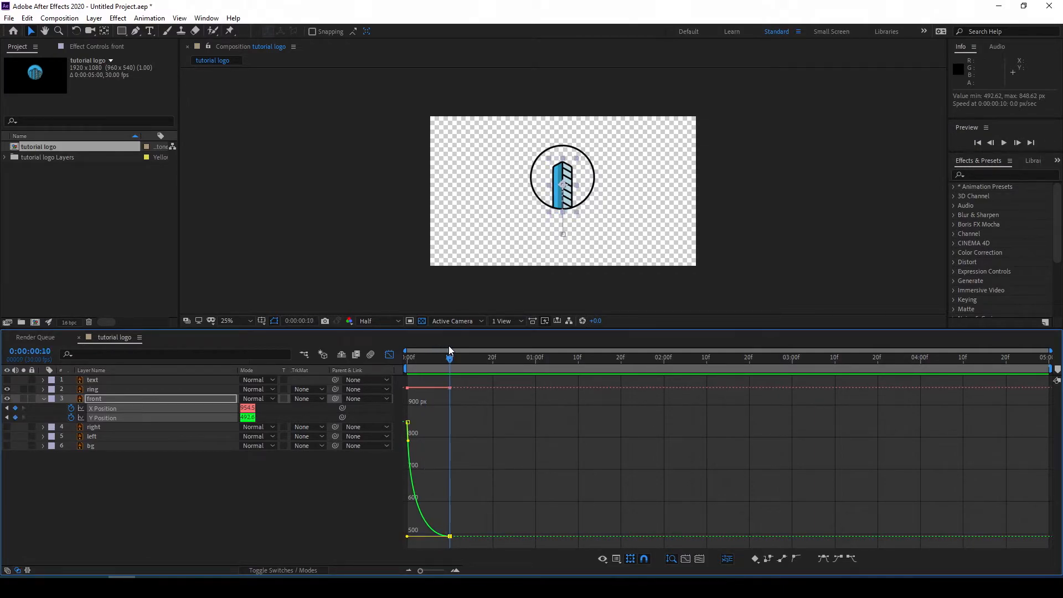
click(125, 494)
click(106, 429)
ctrl+click(106, 437)
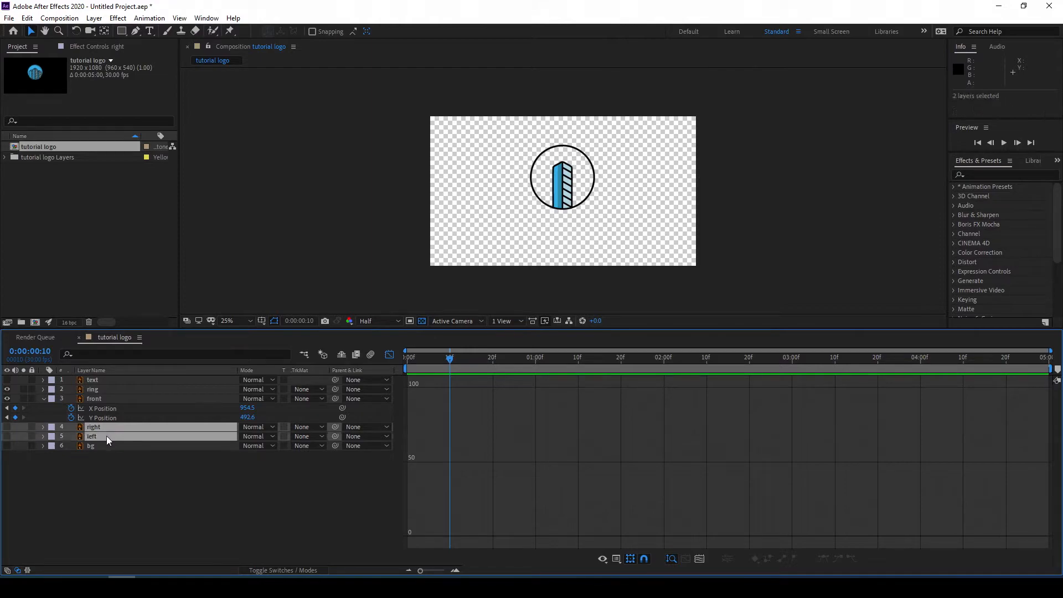
key(p)
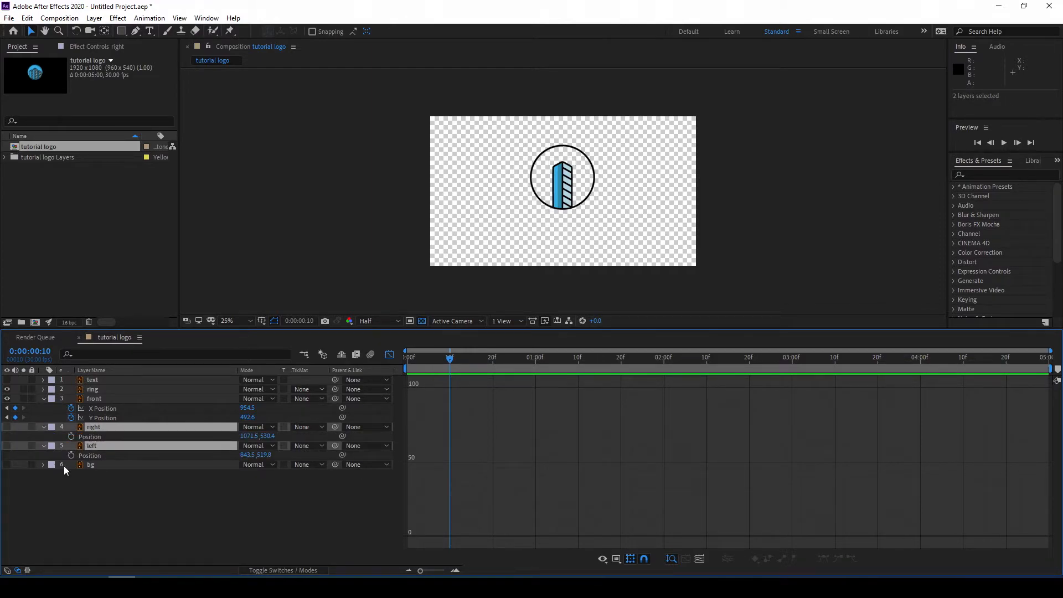
click(71, 437)
- Show the right and left layers, separate the right layer's Position into X and Y, and set its Y to 783.4 at frame 0
drag(449, 359, 404, 359)
click(266, 527)
click(96, 437)
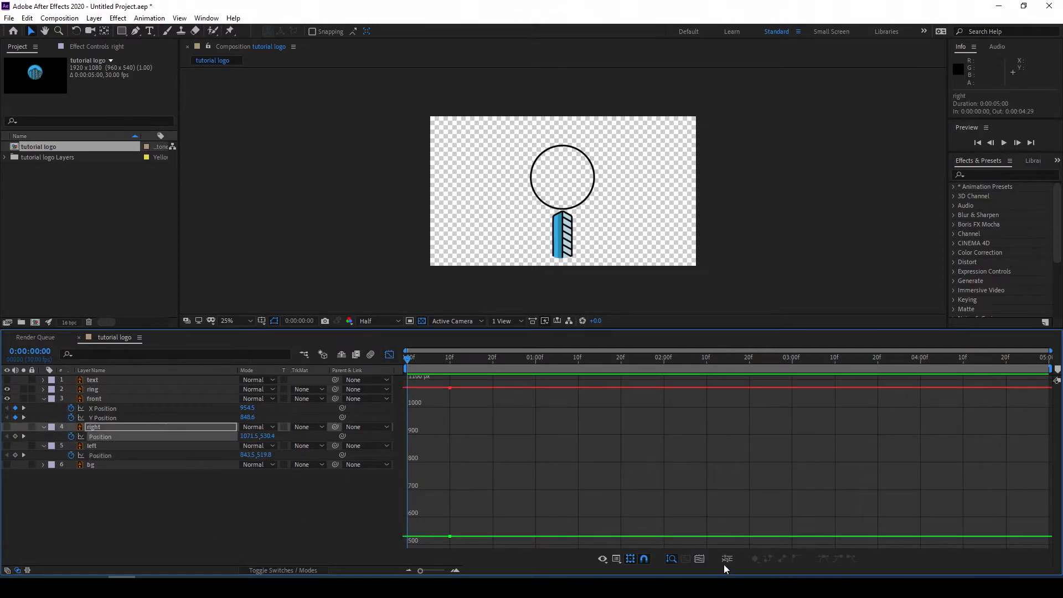
click(727, 557)
click(194, 503)
click(267, 446)
click(6, 426)
click(7, 455)
drag(247, 446, 393, 445)
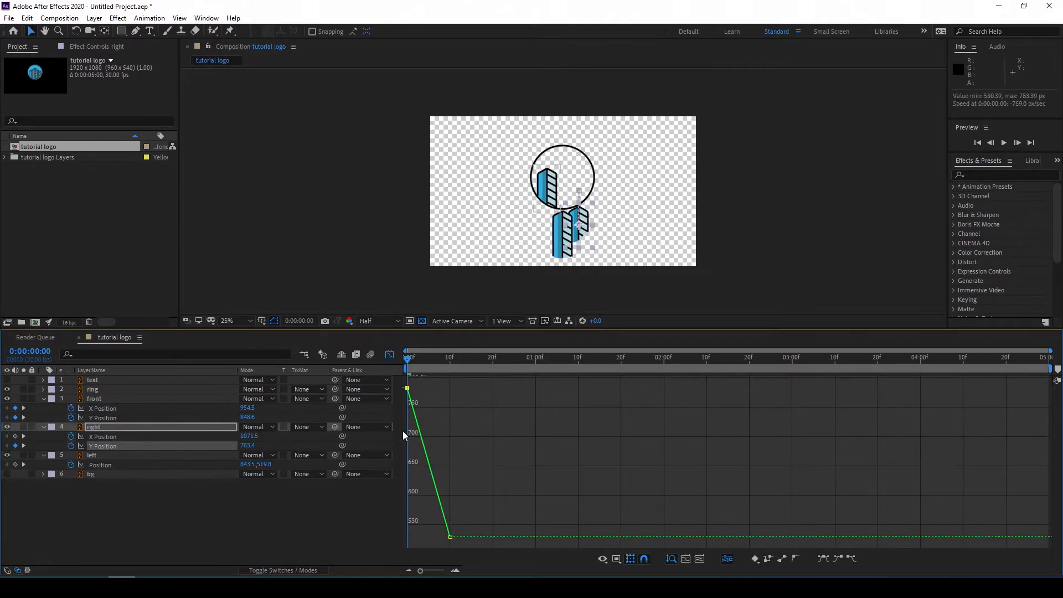
- Set the left layer's Y position to 799.8 at frame 0 and separate its Position into X and Y
drag(264, 465, 414, 473)
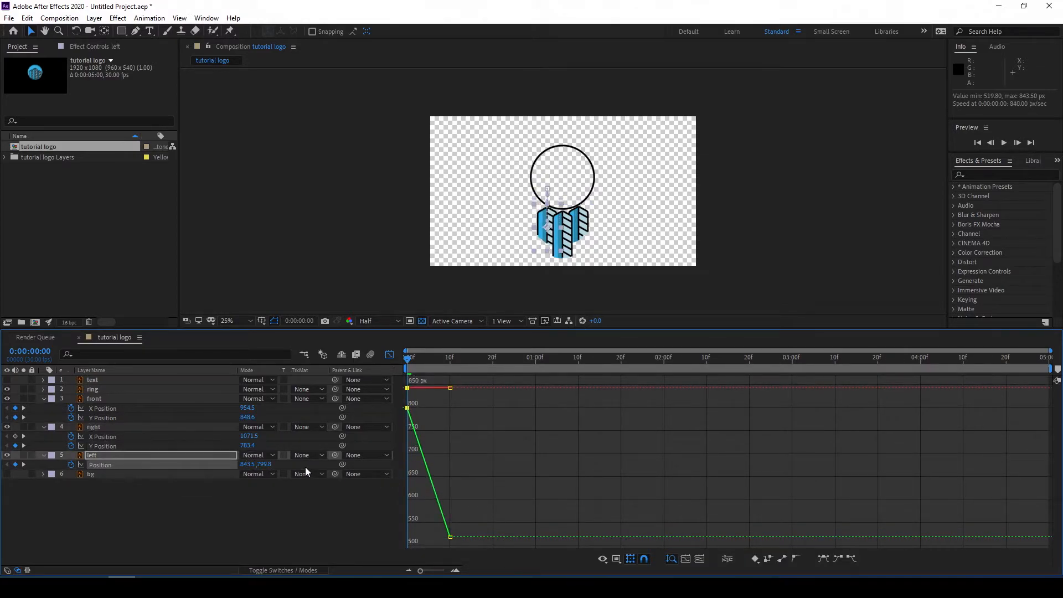
click(450, 536)
click(726, 558)
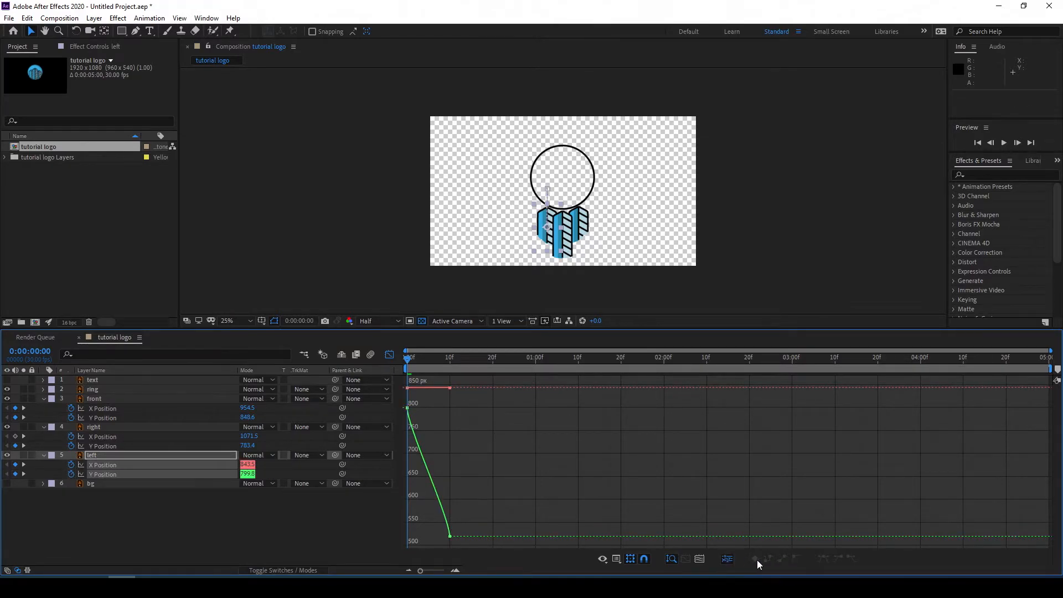
- Ease the Y Position curves of the left and right layers strongly into their 10-frame keyframes
click(103, 474)
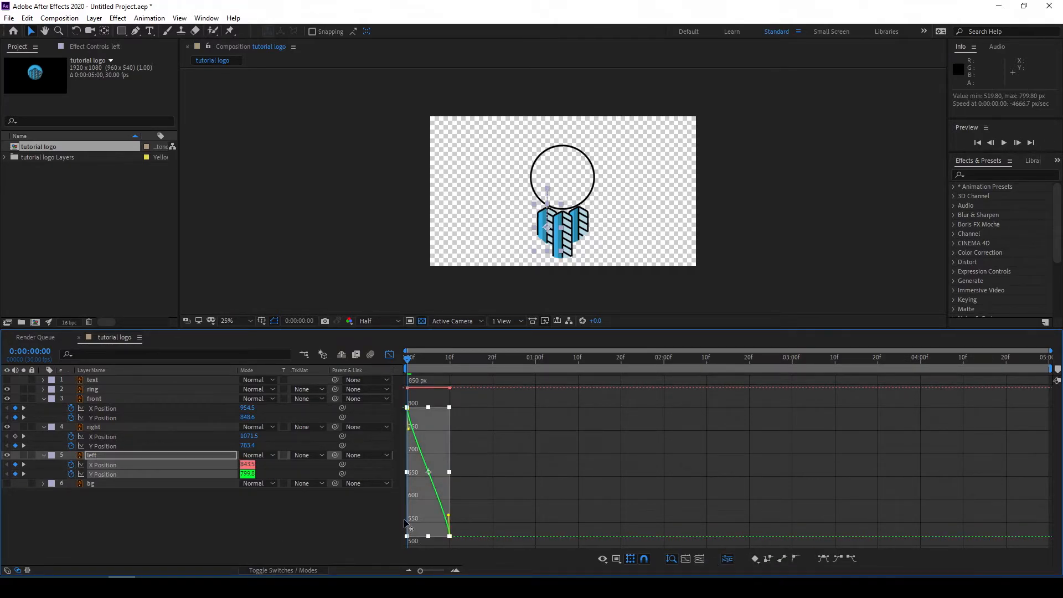
drag(448, 515, 399, 538)
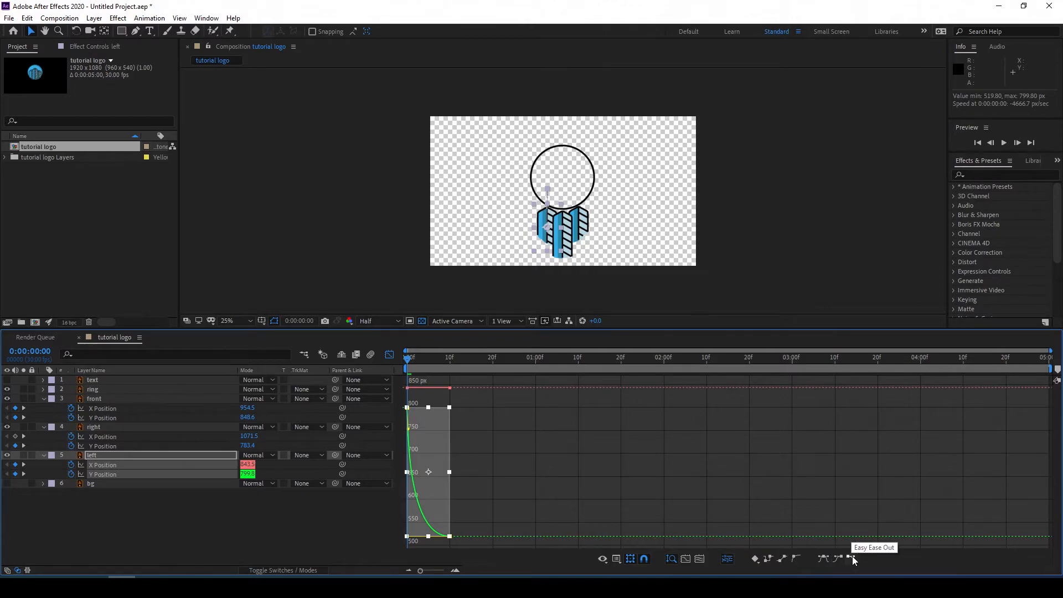
click(112, 445)
click(450, 537)
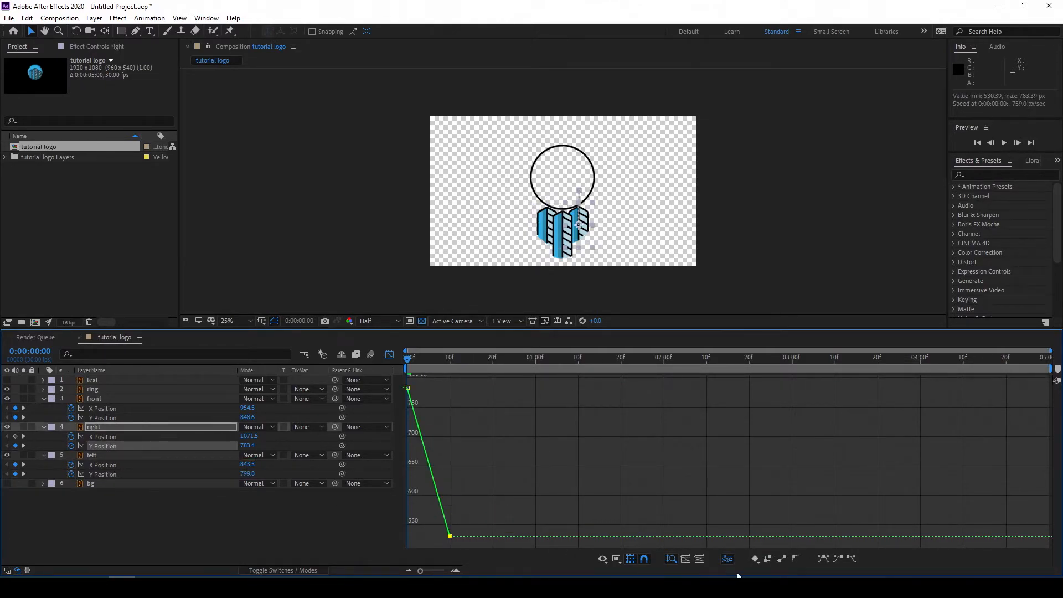
click(823, 559)
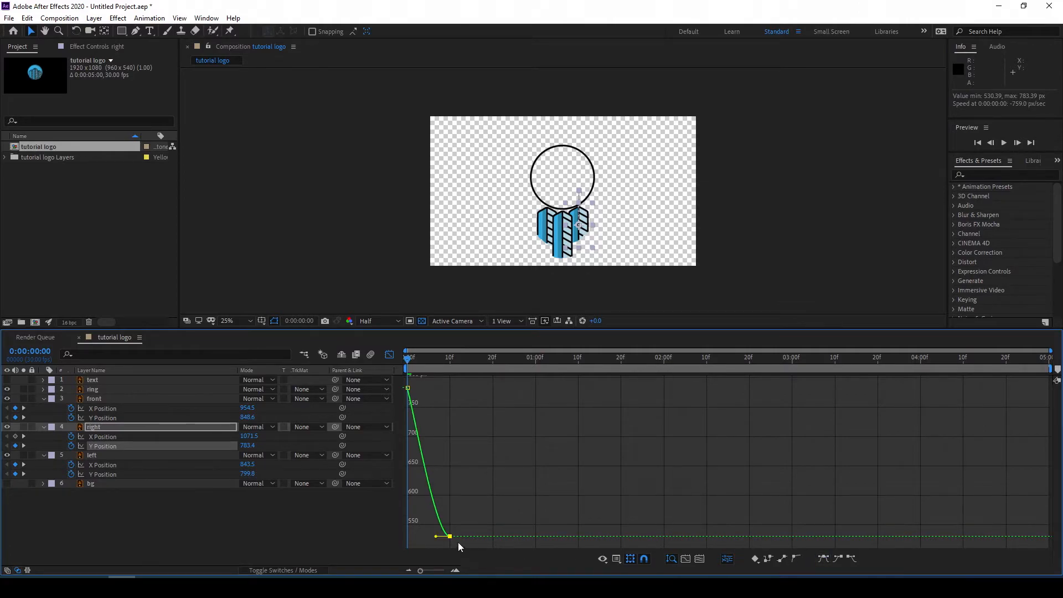
drag(423, 535, 392, 536)
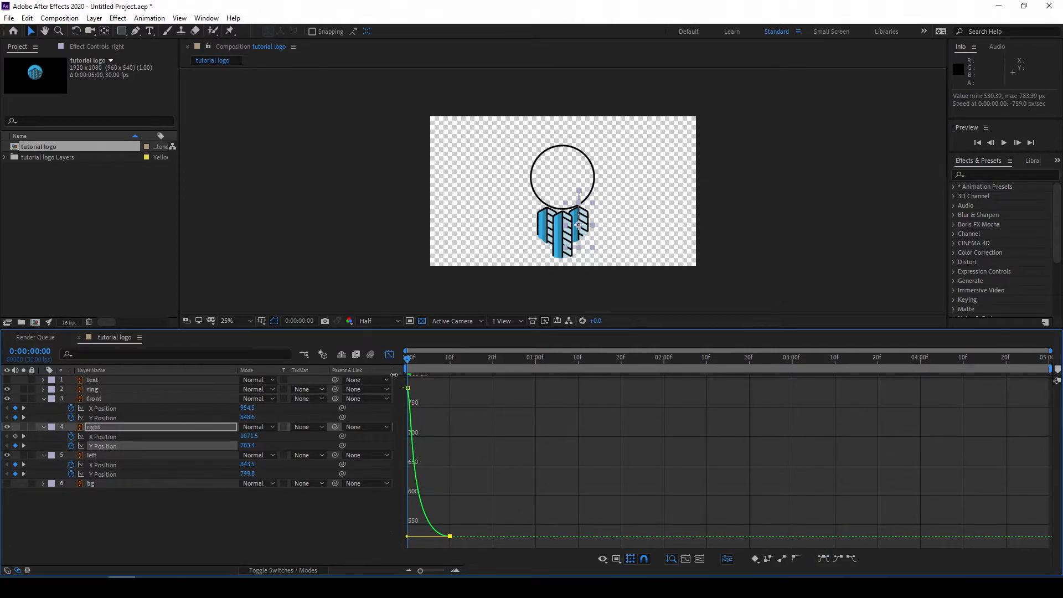
- Leave the graph editor and stagger the buildings, starting the right layer at frame 2 and the front layer at frame 4
click(389, 355)
drag(409, 359, 450, 359)
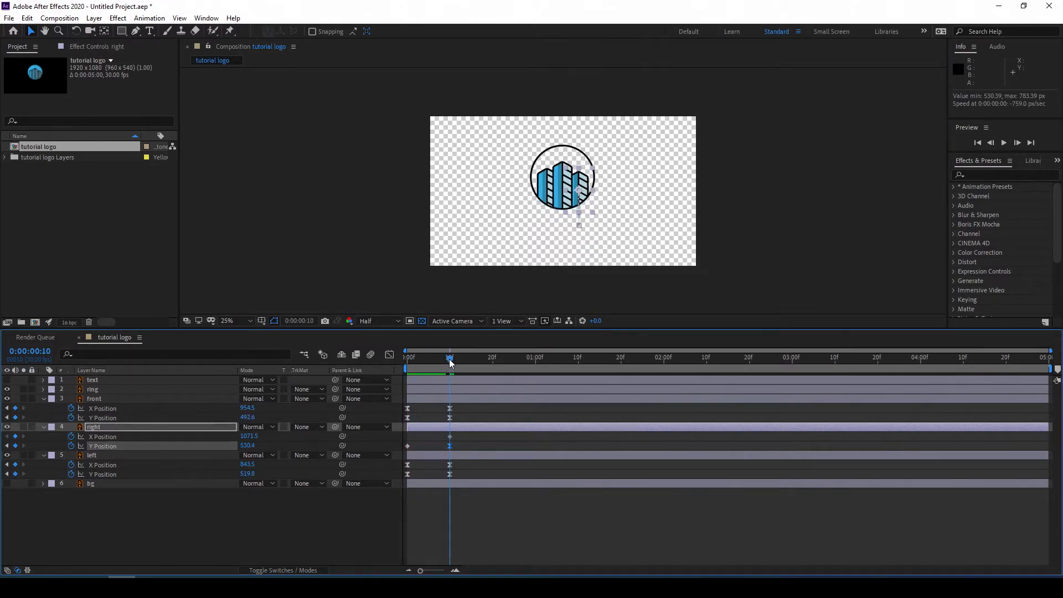
drag(463, 403, 490, 427)
ctrl+click(476, 427)
drag(440, 360, 450, 399)
drag(412, 362, 463, 387)
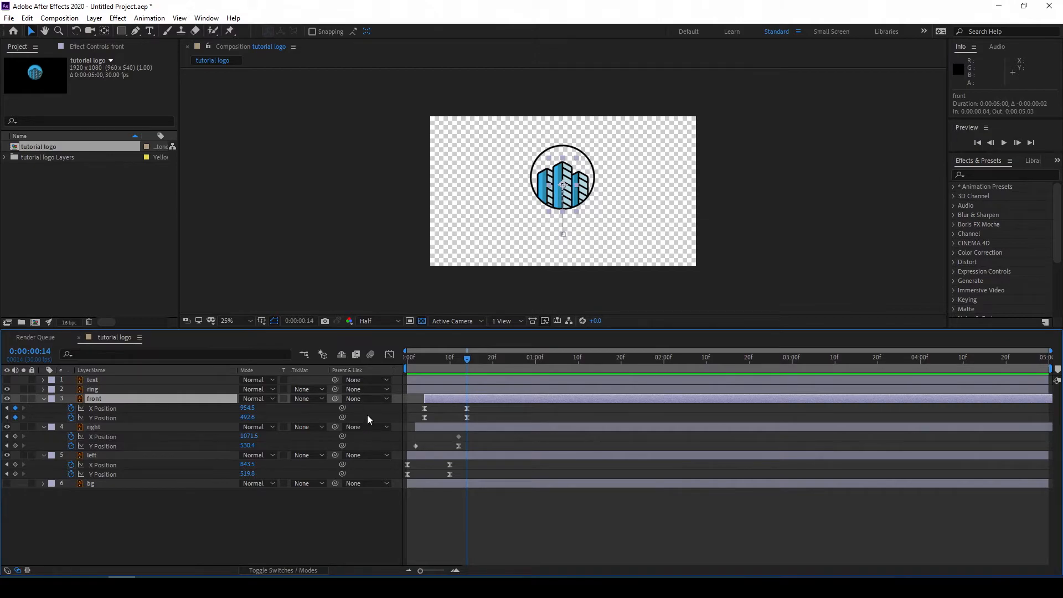
- Collapse the properties of the front, right and left layers and show the bg and text layers again
click(44, 398)
click(43, 408)
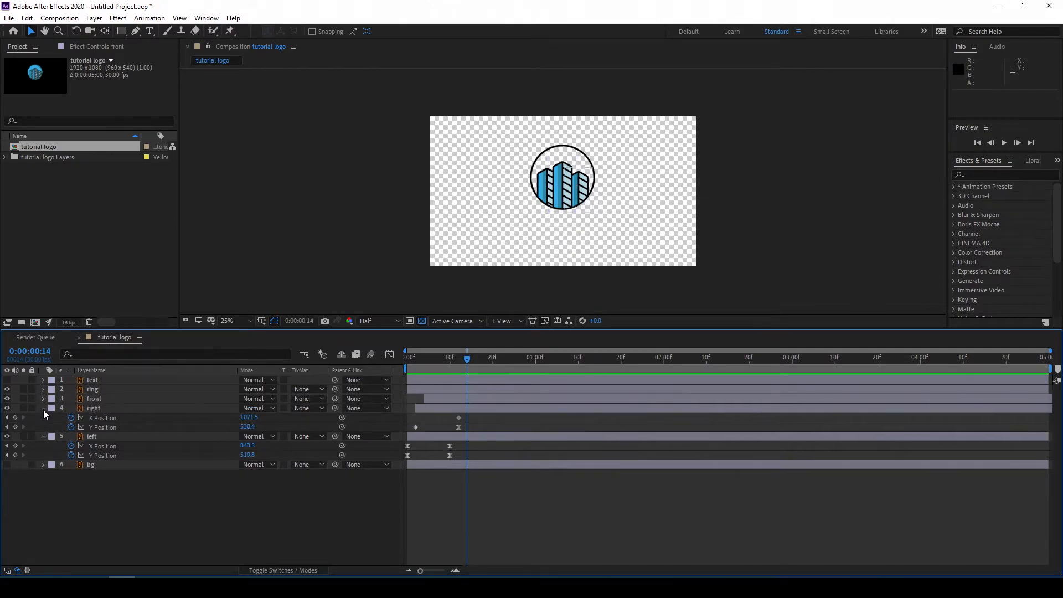
click(43, 417)
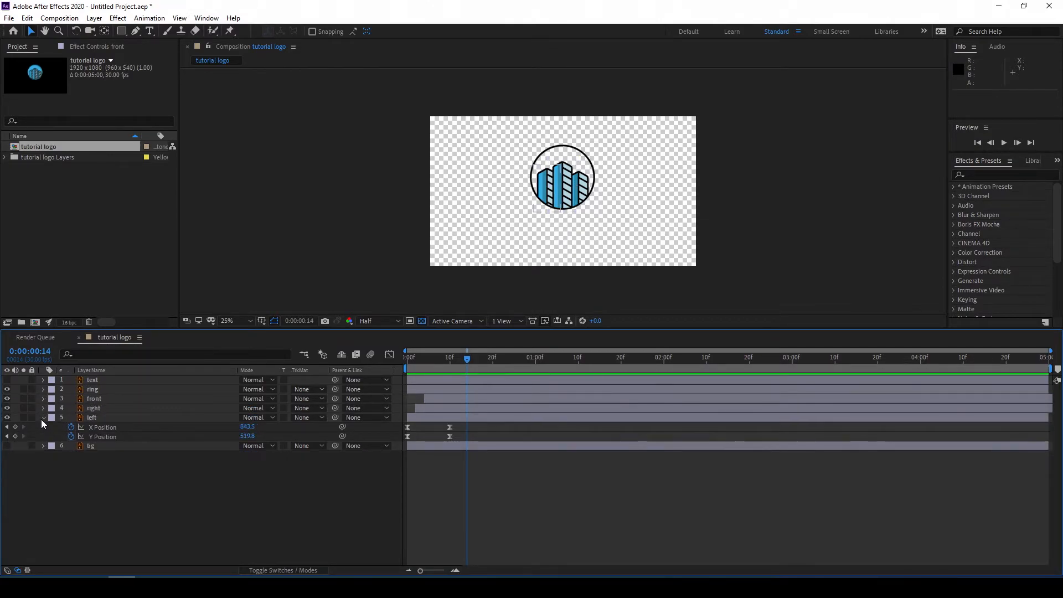
click(104, 418)
click(7, 427)
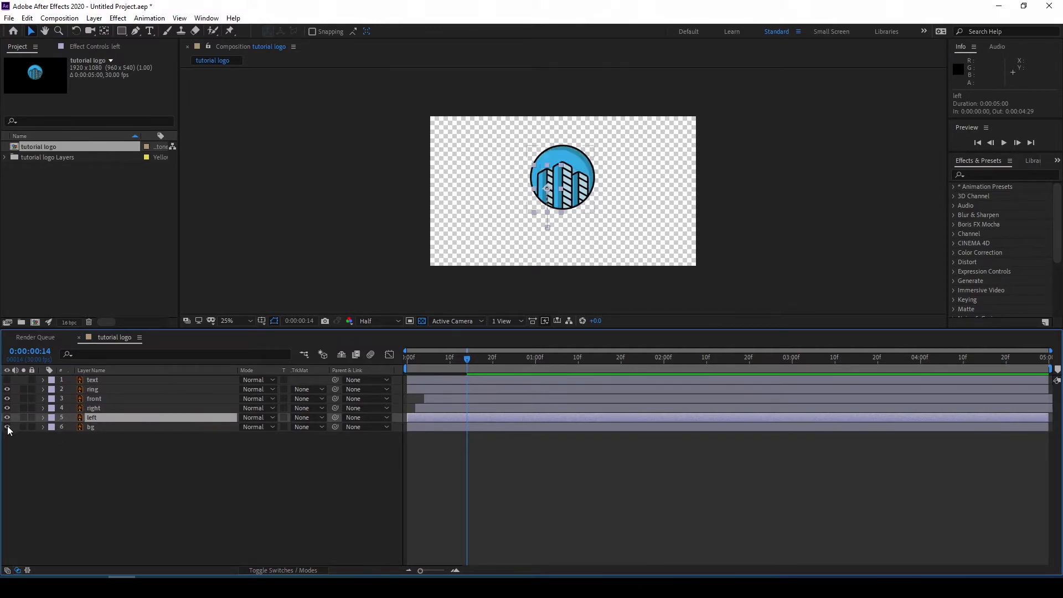
click(7, 380)
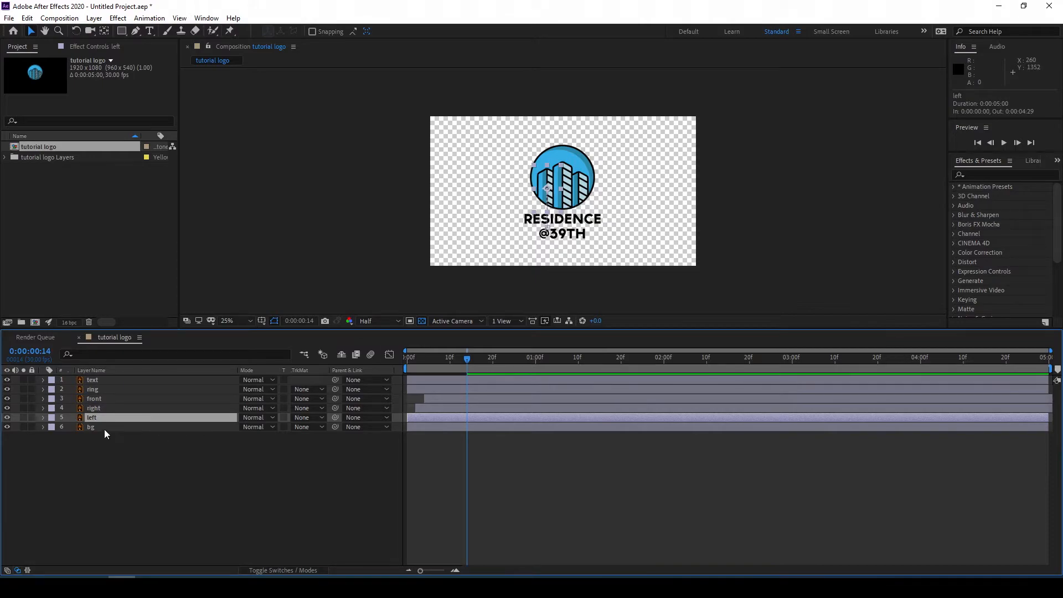
- Pre-compose the front, right and left layers together as Pre-comp 1
shift+click(99, 401)
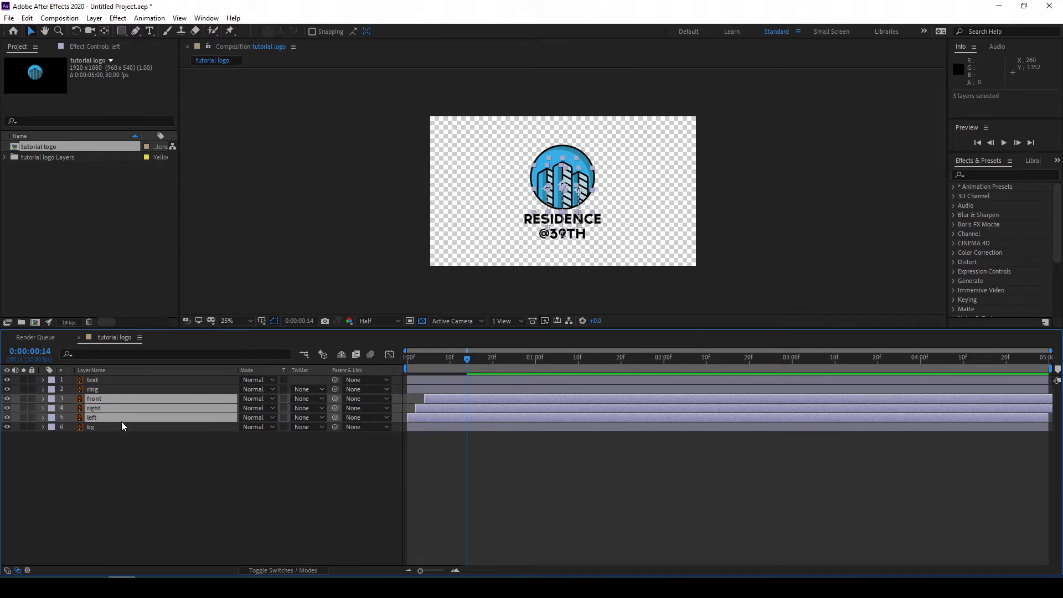
key(ctrl+shift+c)
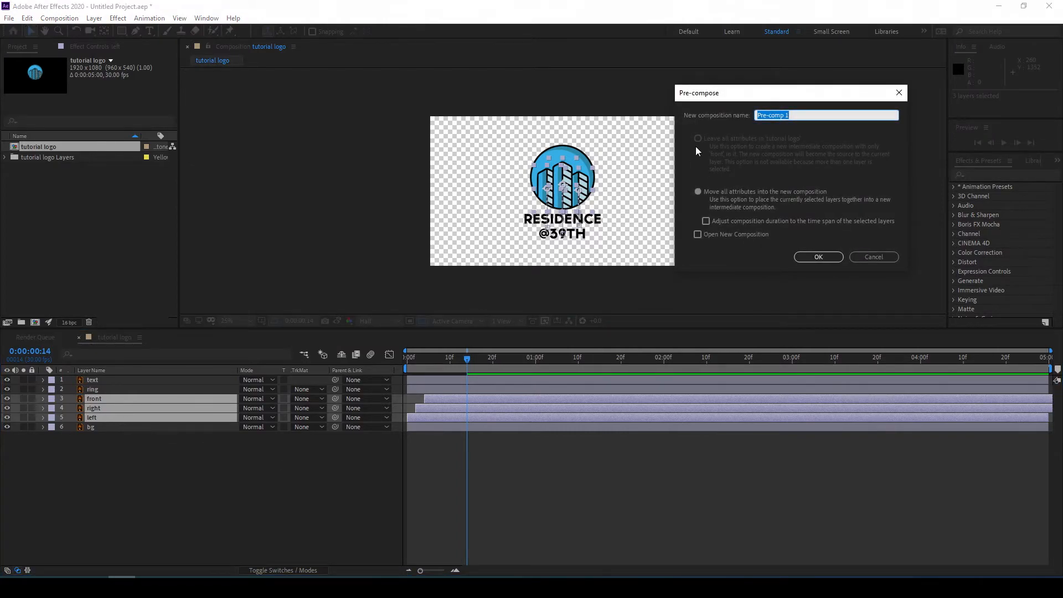
click(817, 258)
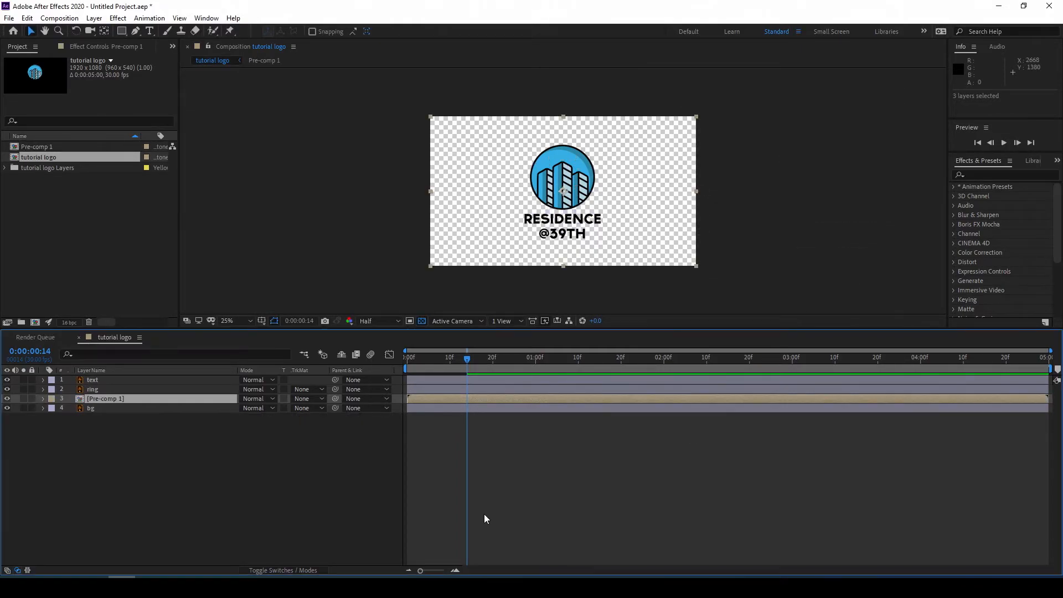
- Create a 1920 x 1080 px green solid and place it between the ring layer and Pre-comp 1
right_click(121, 444)
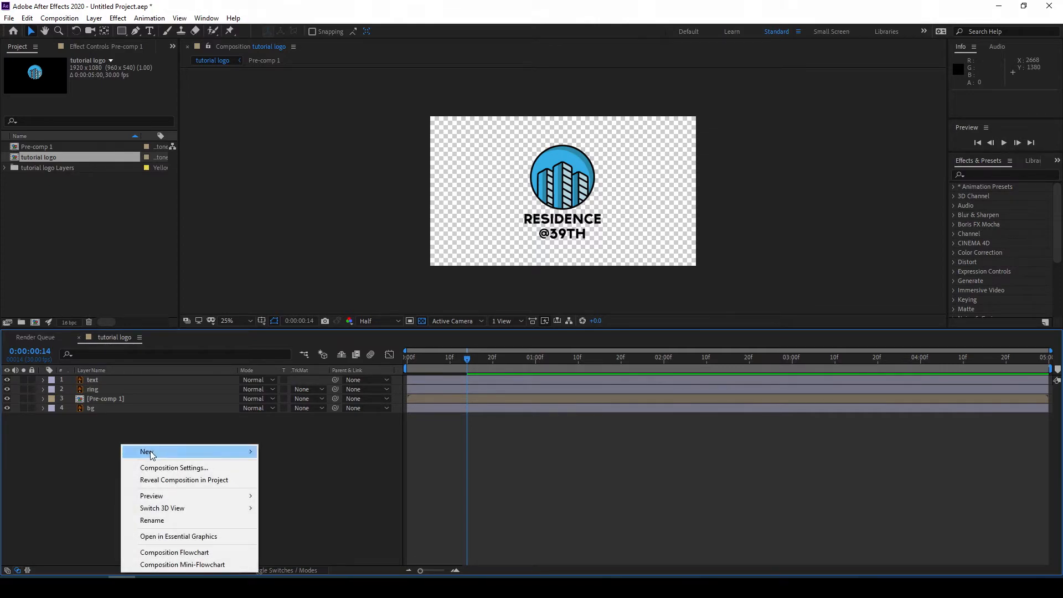
mouse_move(185, 453)
click(305, 481)
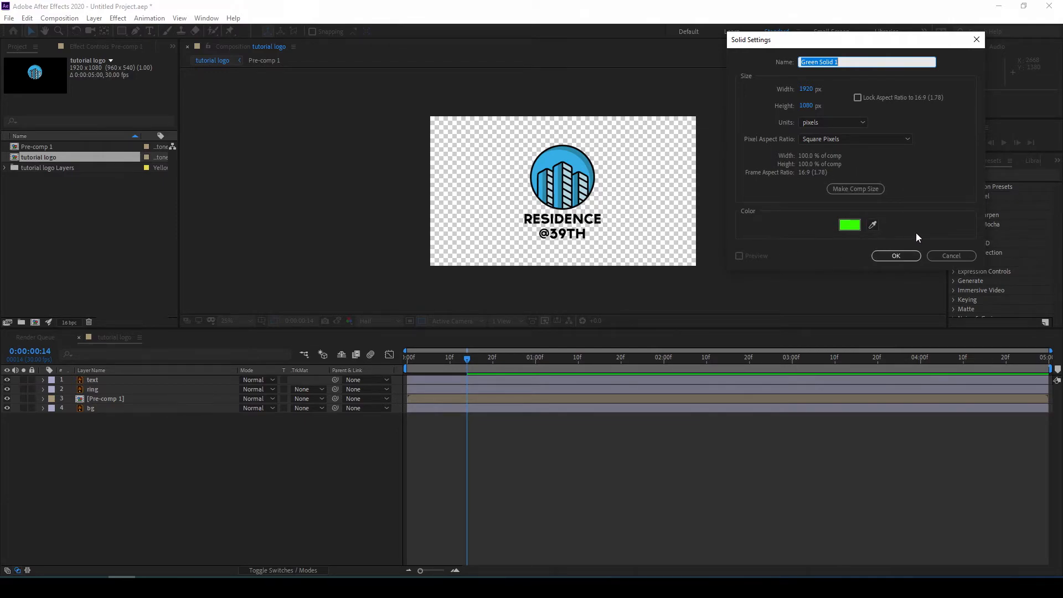
click(895, 255)
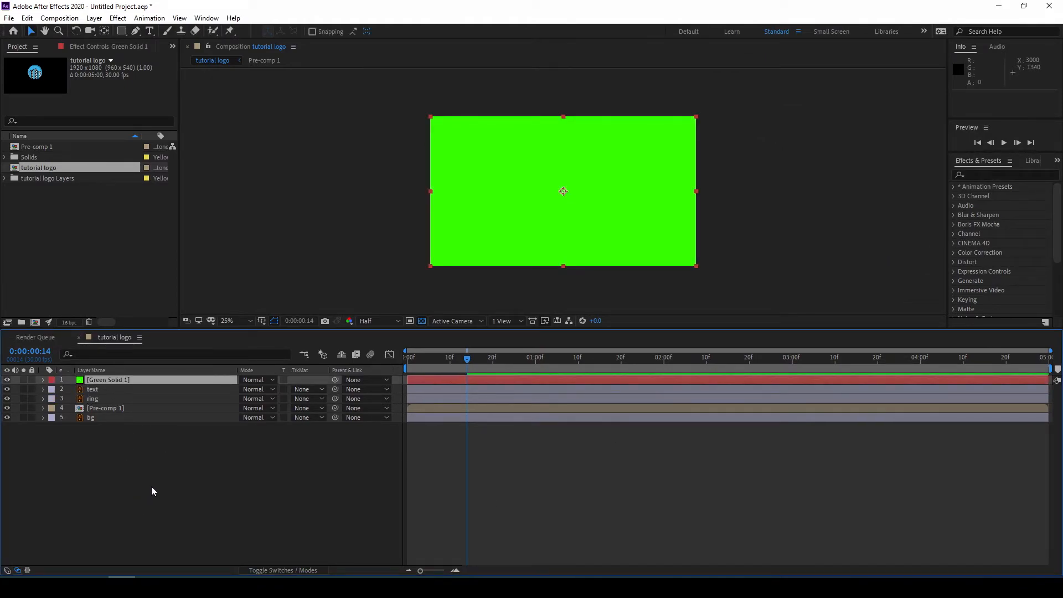
drag(123, 382, 102, 404)
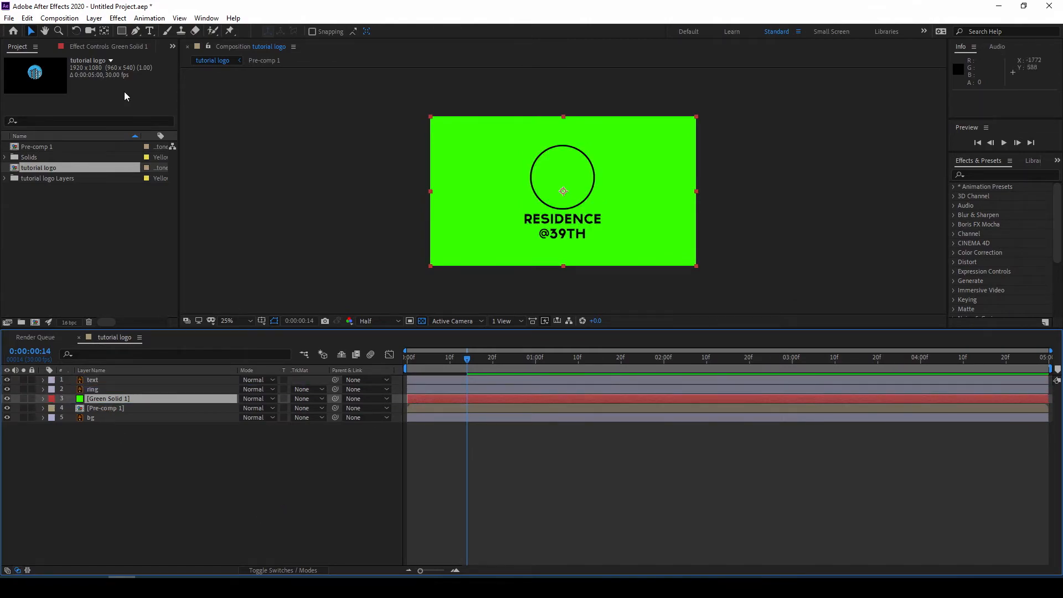
- Draw a circular mask on the green solid with the Ellipse tool, centred on the ring and reaching its outer edge
drag(122, 32, 164, 59)
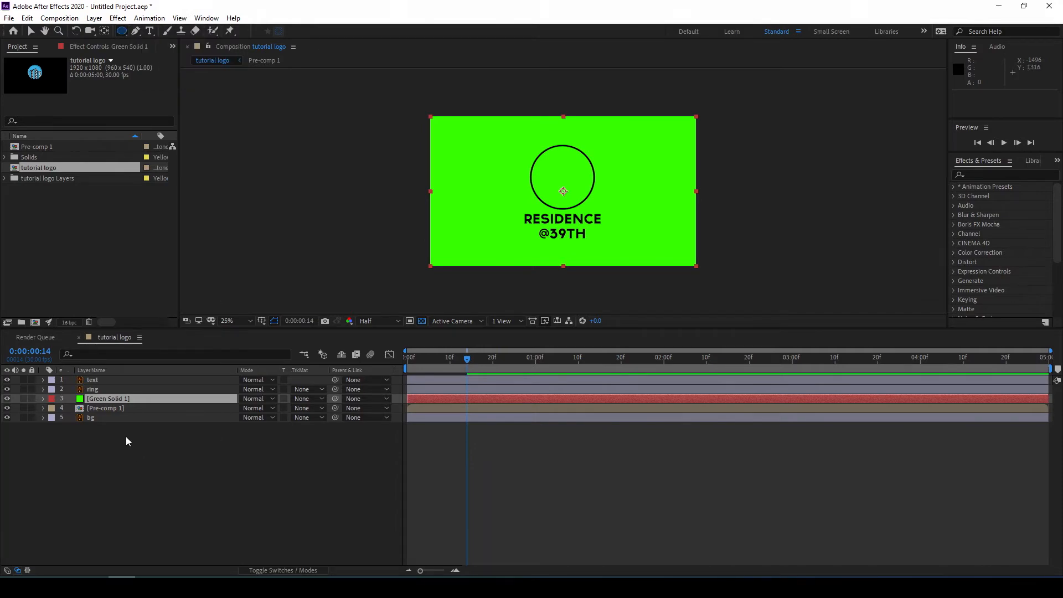
click(106, 399)
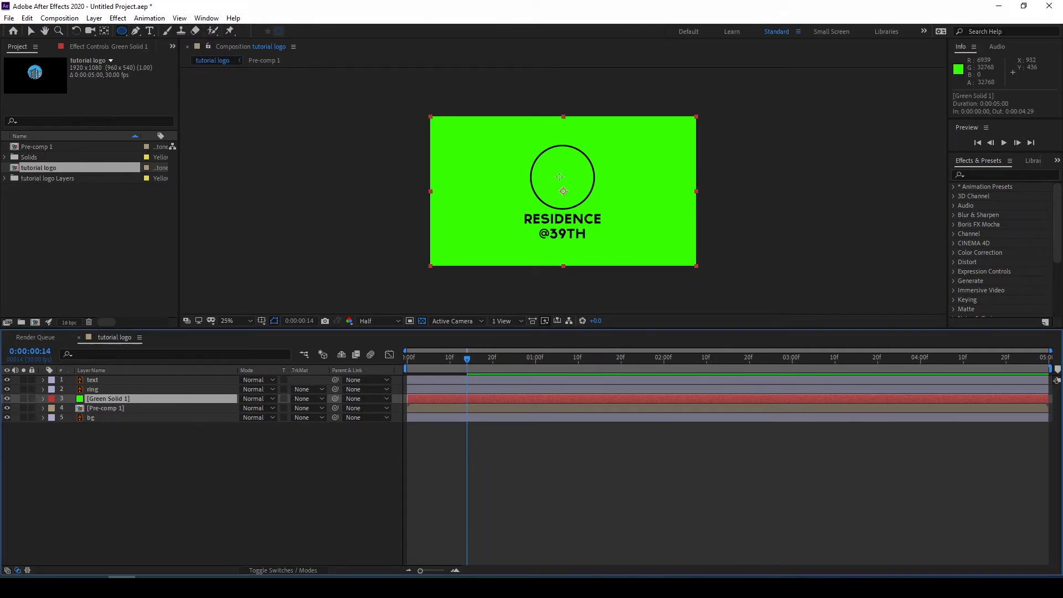
drag(562, 176, 596, 210)
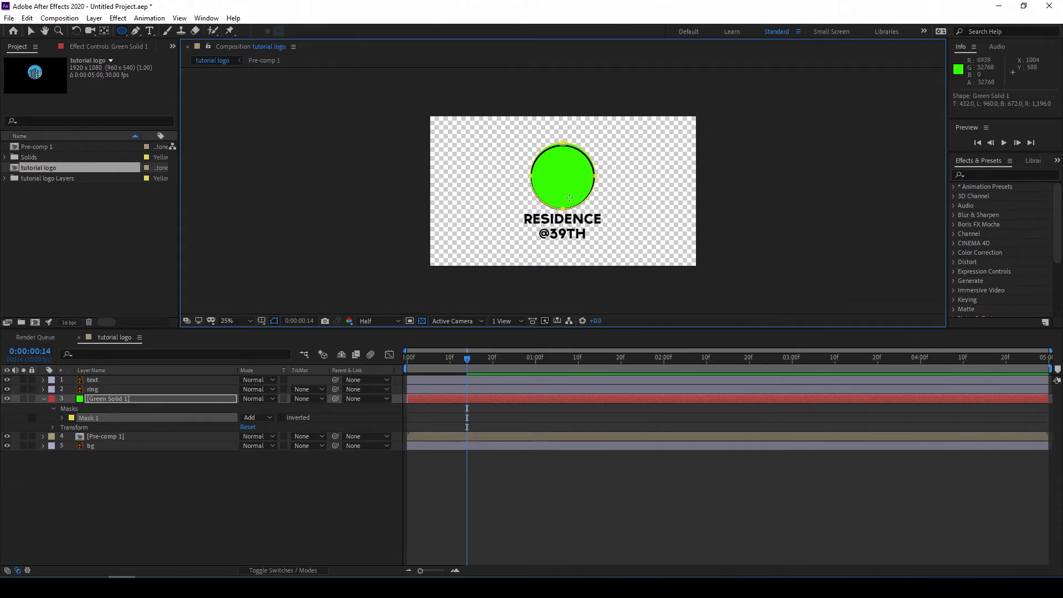
- Move the circular mask's right vertex to X 1188 so its outline follows the ring's outer edge
key(slash)
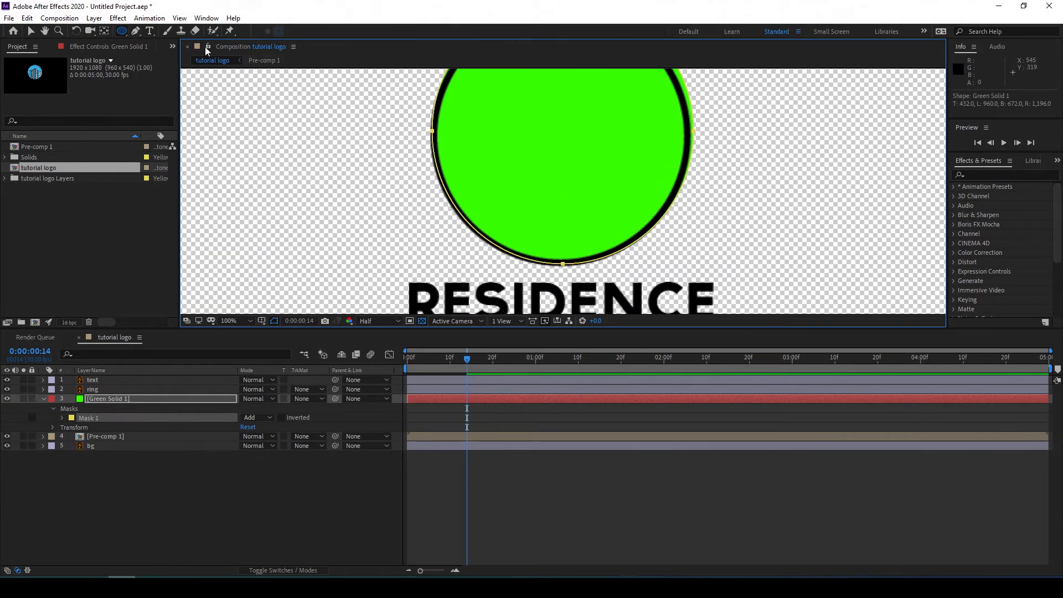
click(31, 32)
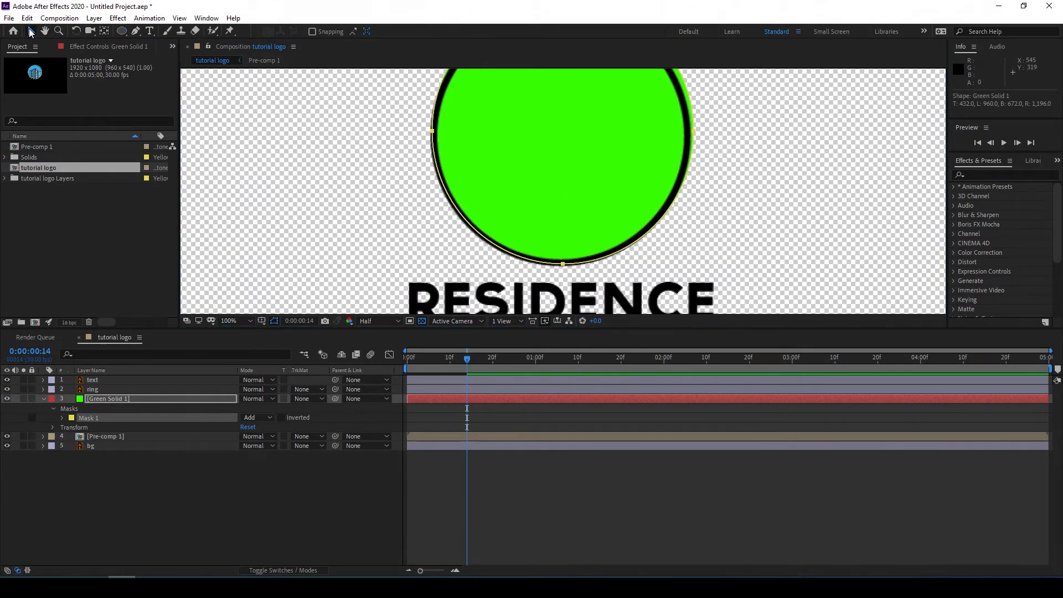
click(518, 188)
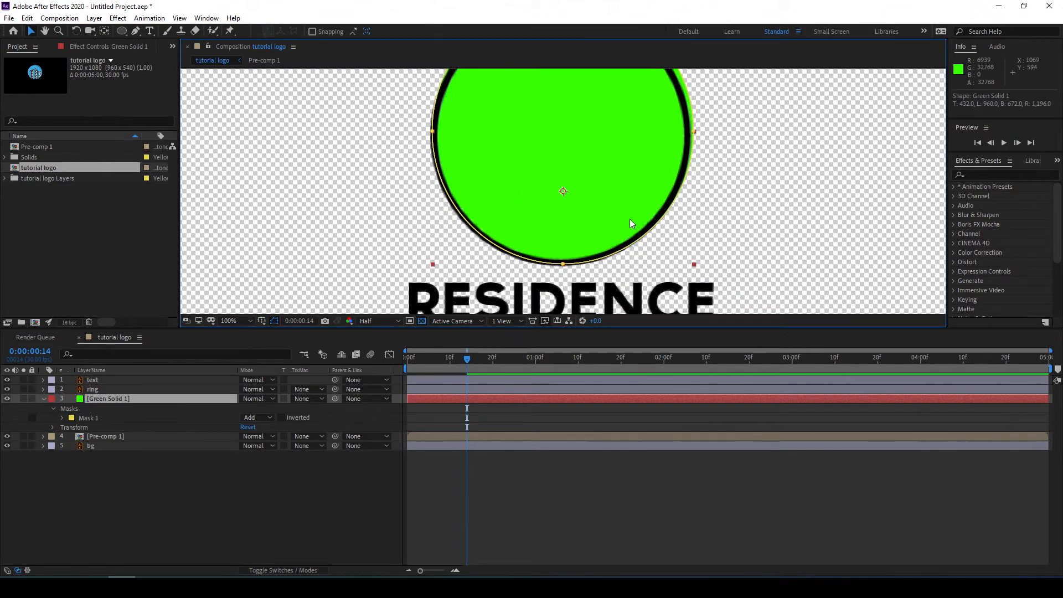
click(691, 133)
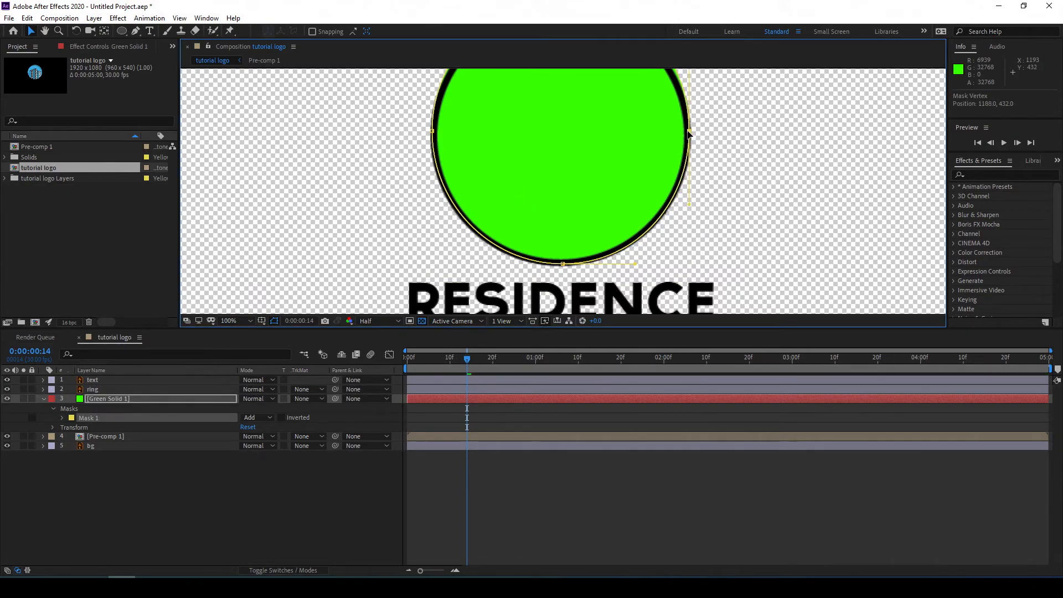
- Pre-compose the masked green solid as Green Solid 1 Comp 1, moving all attributes into the new composition
click(116, 390)
click(116, 398)
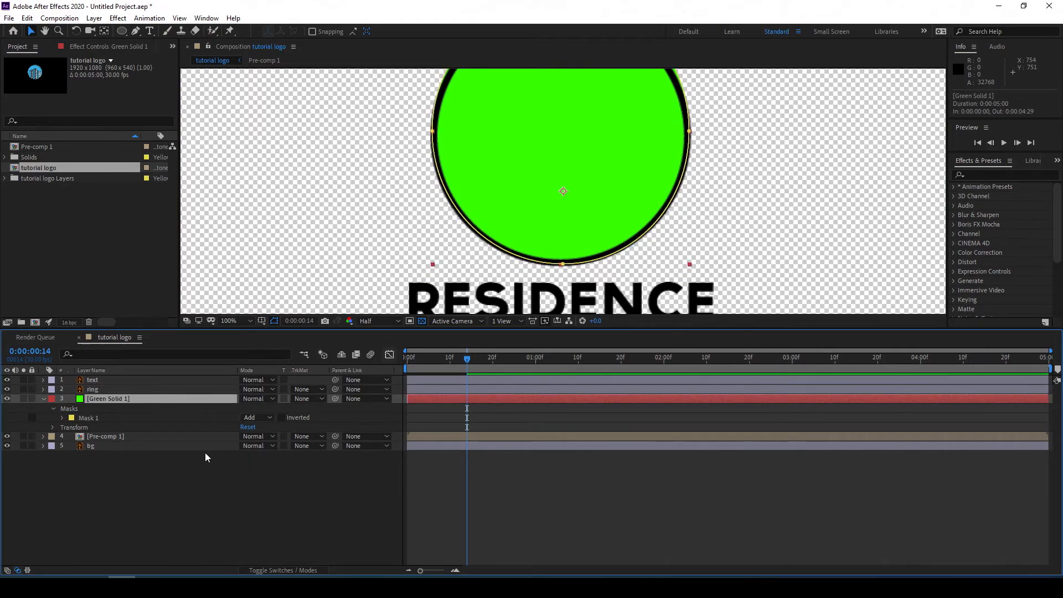
key(ctrl+shift+c)
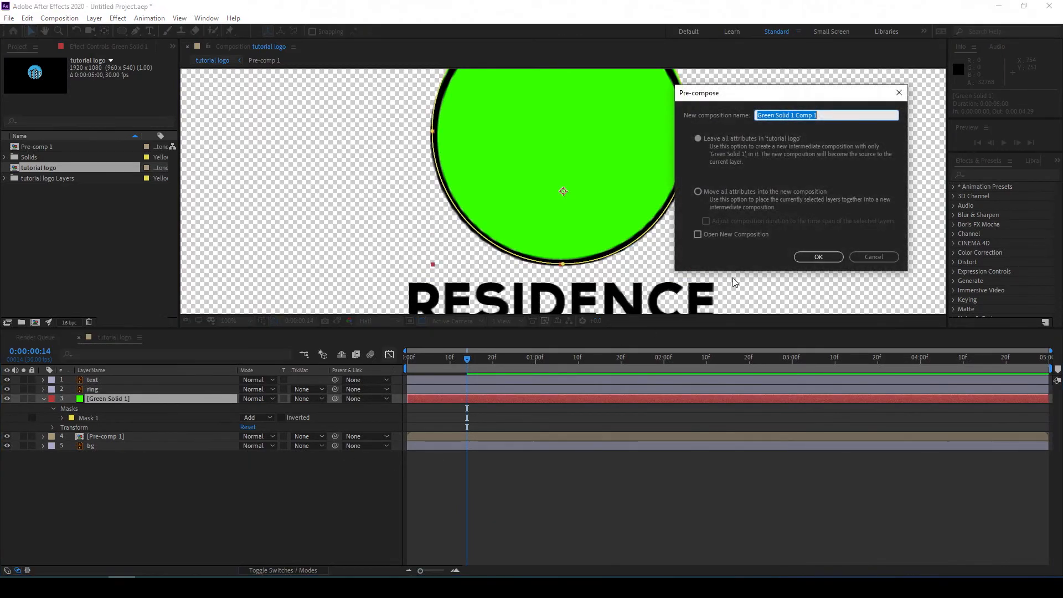
click(697, 192)
click(819, 256)
- Pre-compose Green Solid 1 Comp 1 and Pre-comp 1 together as Pre-comp 2, moving all attributes into the new composition
click(252, 527)
click(118, 399)
shift+click(84, 408)
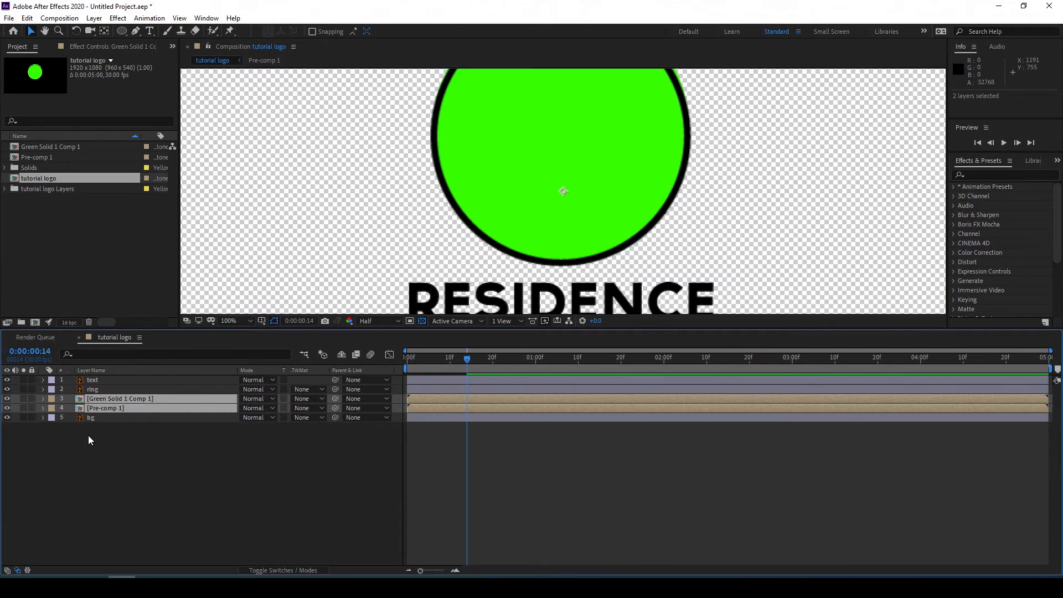
key(ctrl+shift+c)
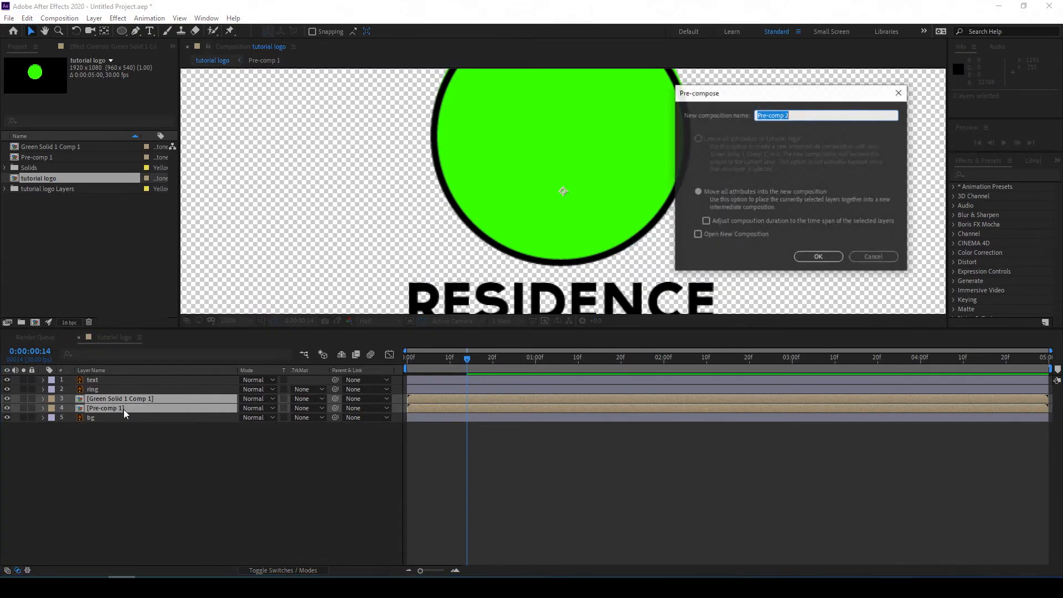
click(819, 256)
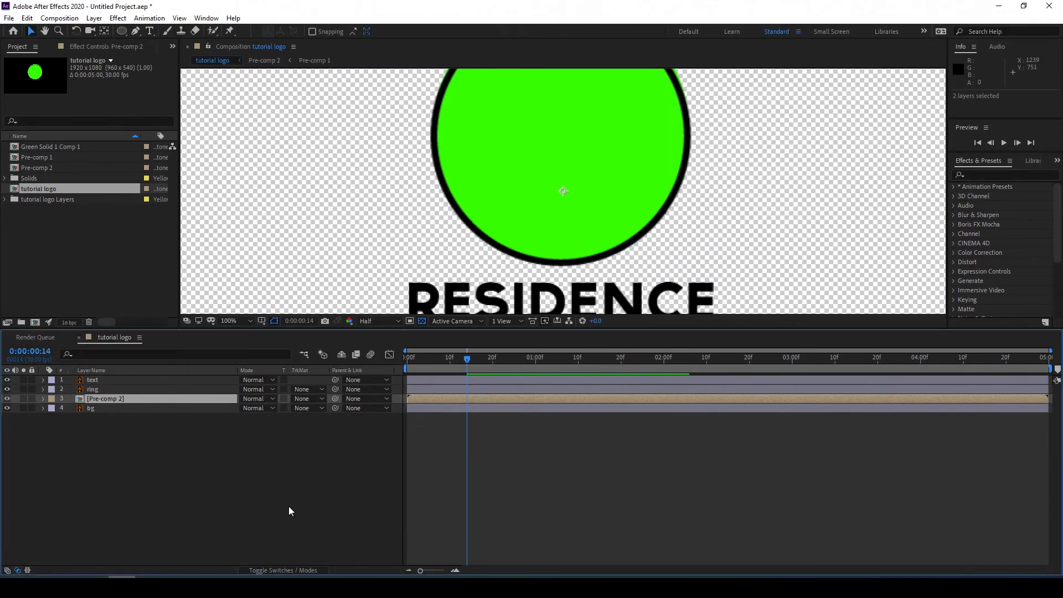
- Inside Pre-comp 2, set Pre-comp 1's track matte to Alpha Matte "Green Solid 1 Comp 1"
double_click(86, 399)
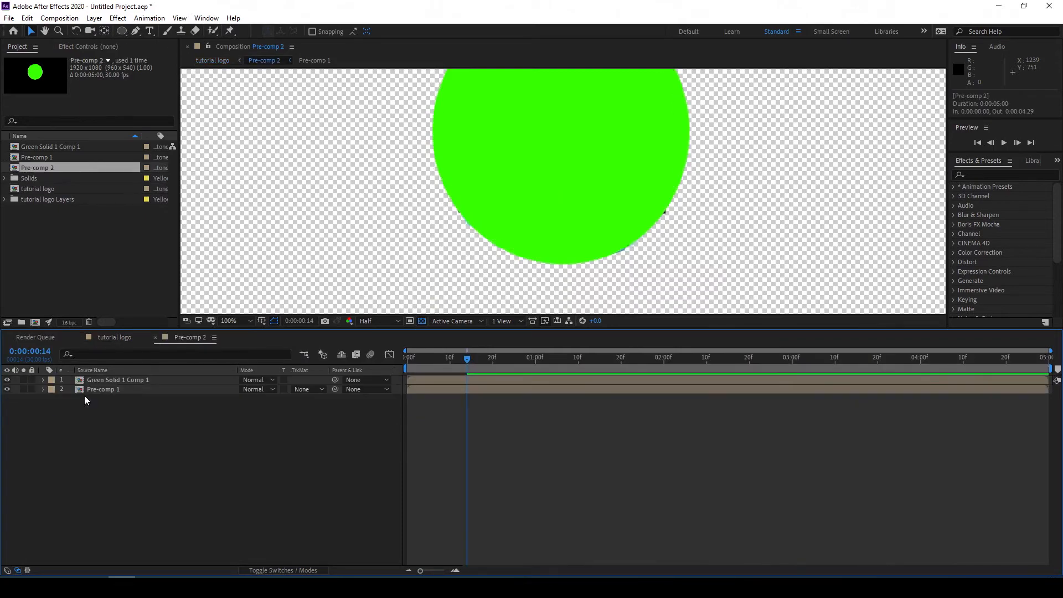
click(178, 381)
click(304, 390)
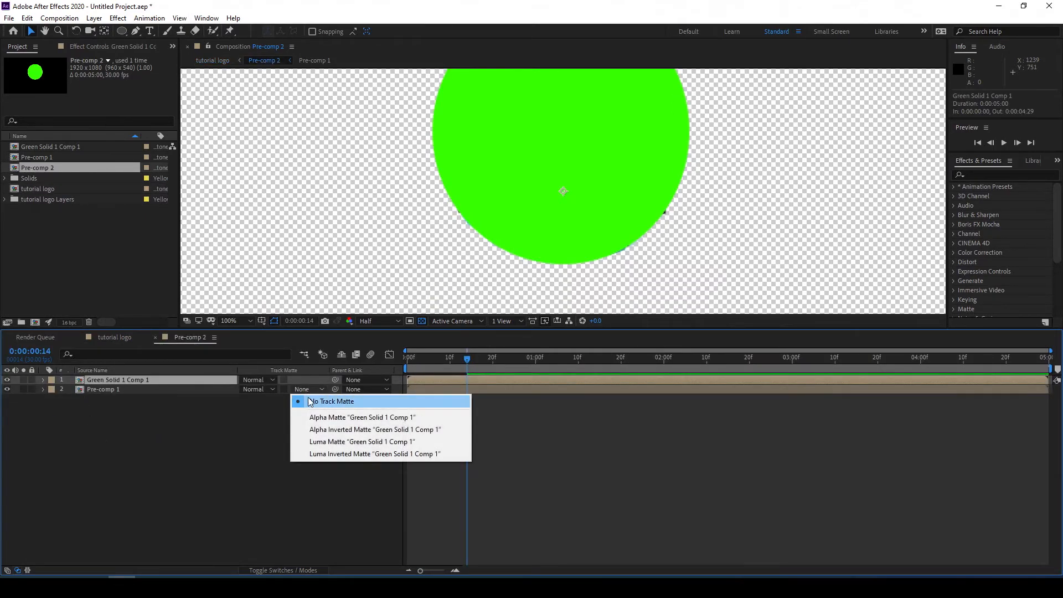
click(331, 419)
- Scrub the opening frames of Pre-comp 2 to check how the circular alpha matte crops the rising buildings
drag(467, 359, 429, 359)
key(comma)
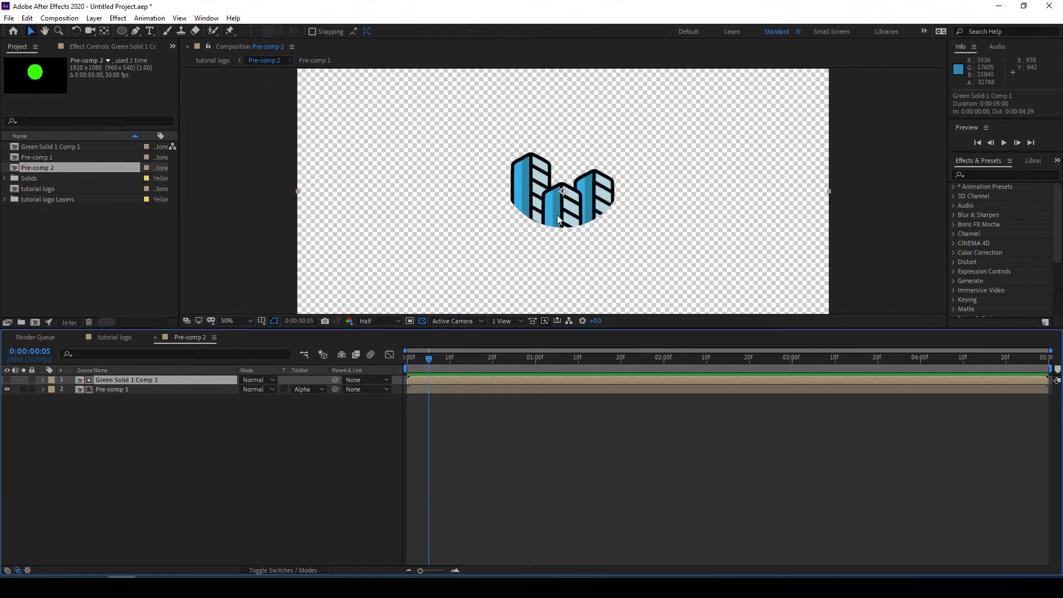
click(44, 31)
drag(612, 169, 608, 200)
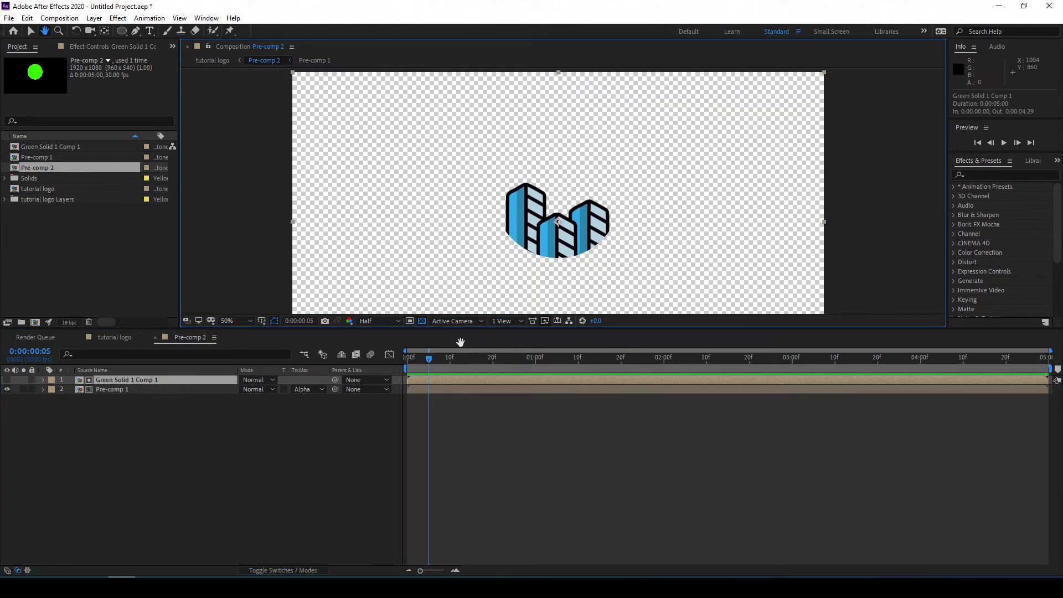
drag(433, 362, 420, 372)
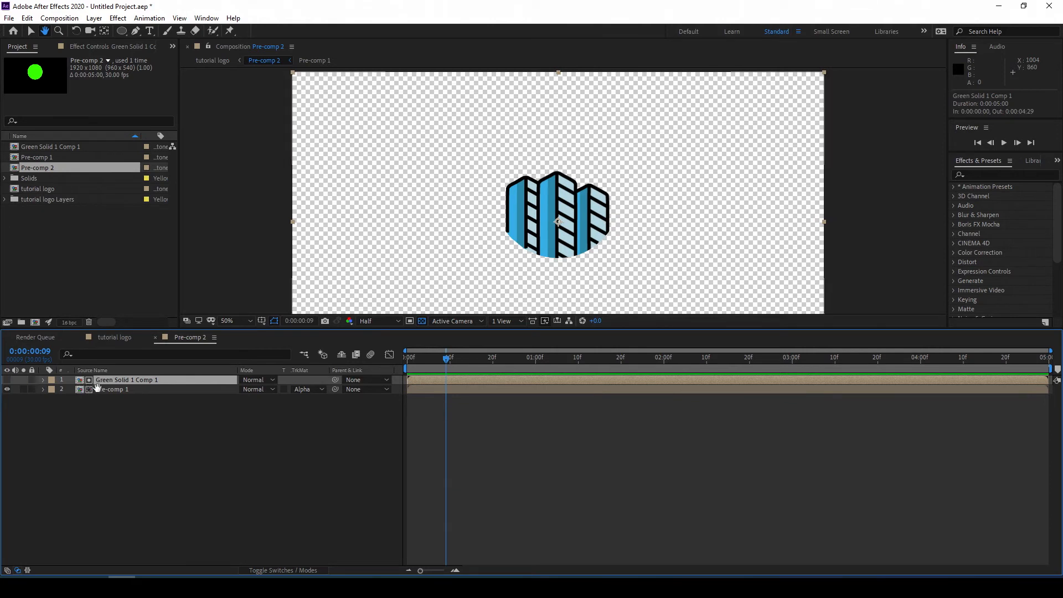
key(v)
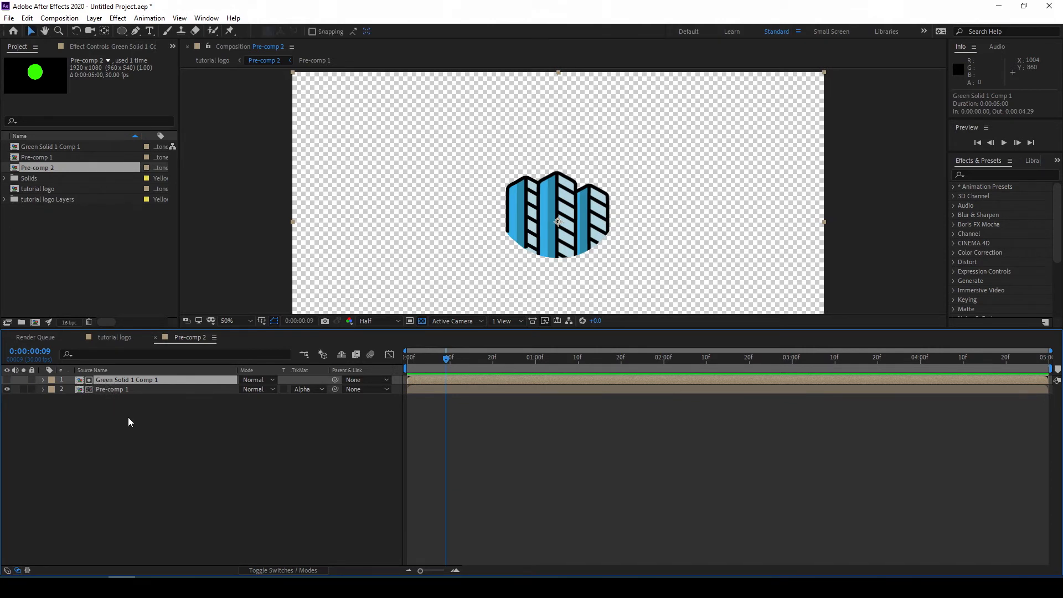
click(118, 397)
click(128, 389)
click(313, 389)
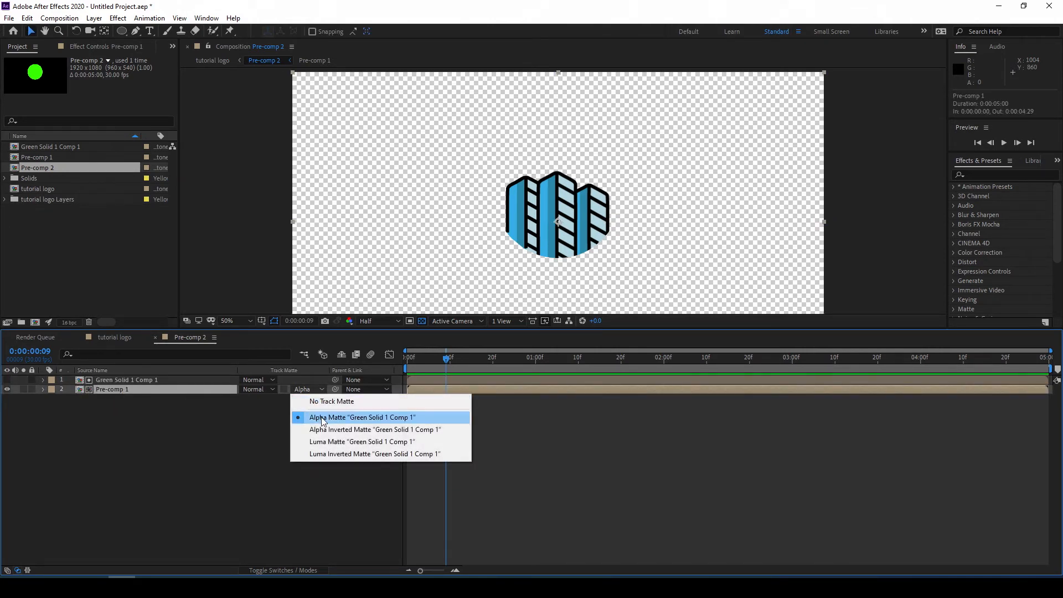
click(237, 424)
drag(415, 357, 469, 353)
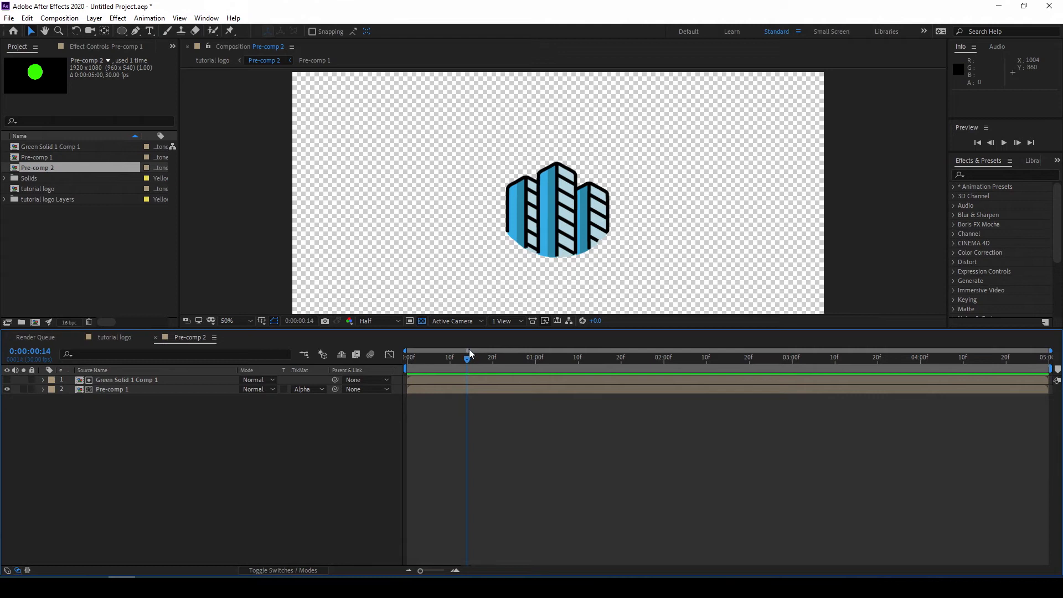
- Return to the tutorial logo composition and preview the matted building animation from the first frame
key(Tab)
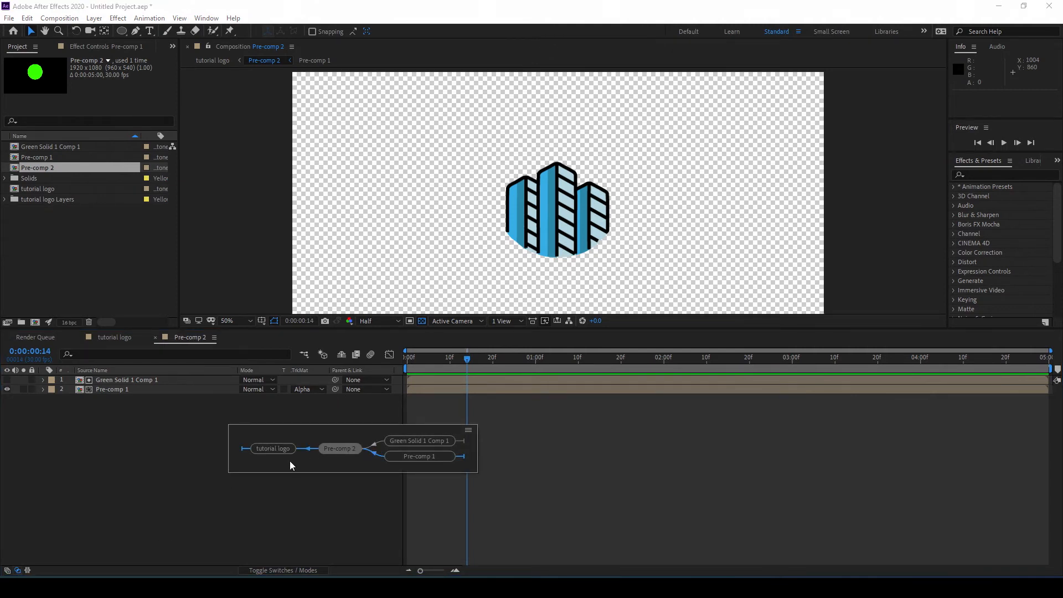
click(290, 456)
scroll(554, 252, down, 4)
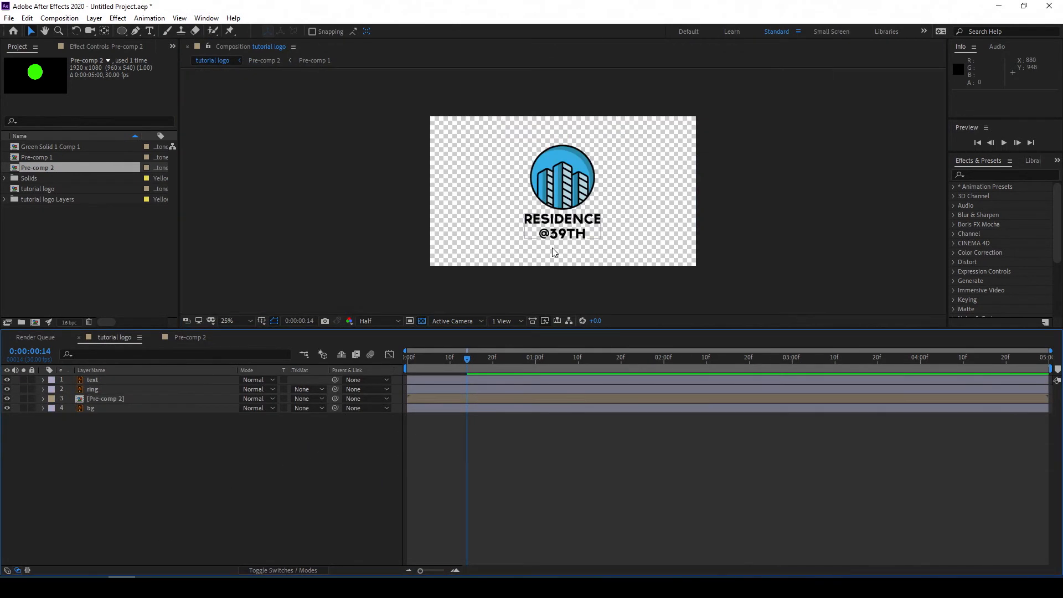
scroll(554, 252, up, 1)
drag(467, 358, 393, 360)
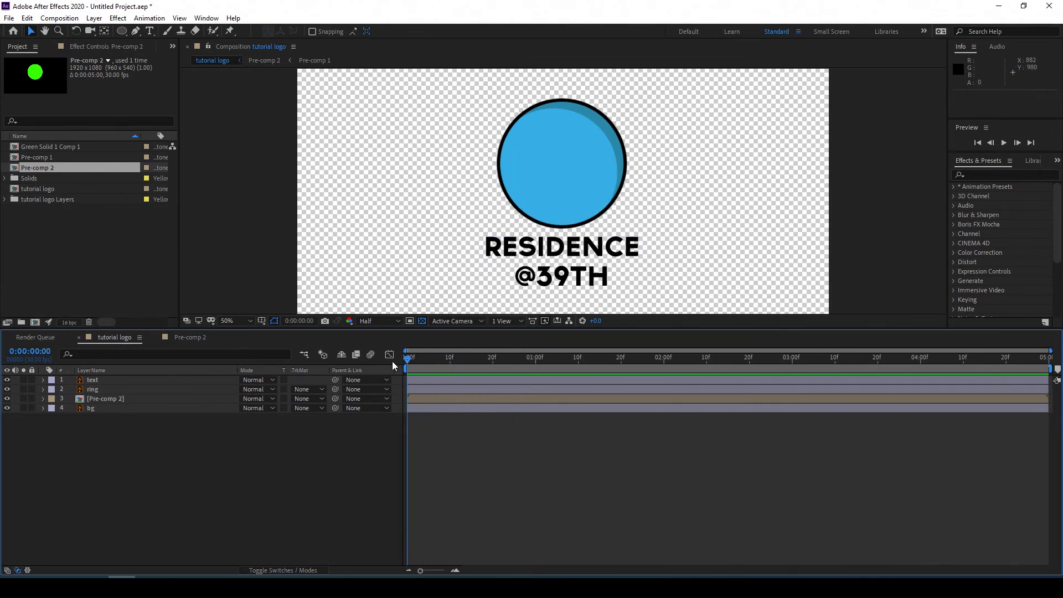
key(space)
key(space)
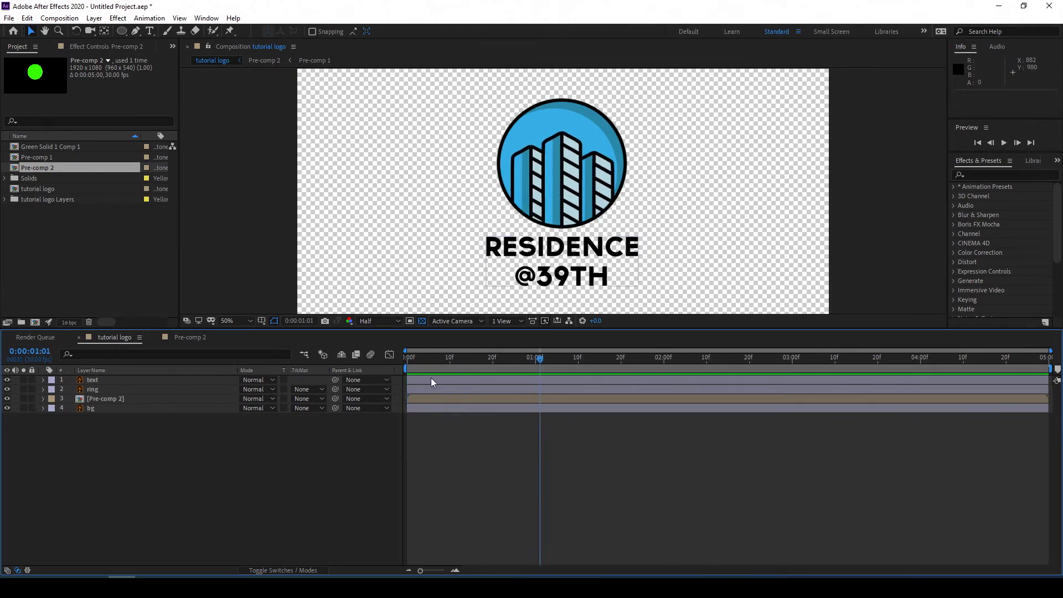
- In Pre-comp 1, move the ending position keyframes of left, right and front to about frames 26, 28 and 30, and preview the slower rise
double_click(81, 396)
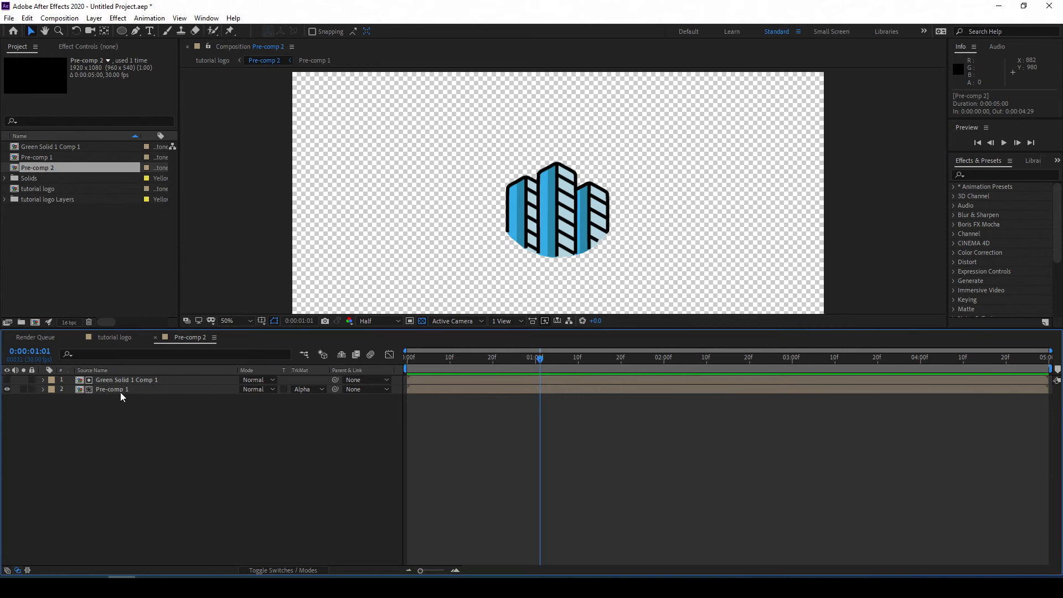
double_click(83, 388)
drag(153, 423, 89, 368)
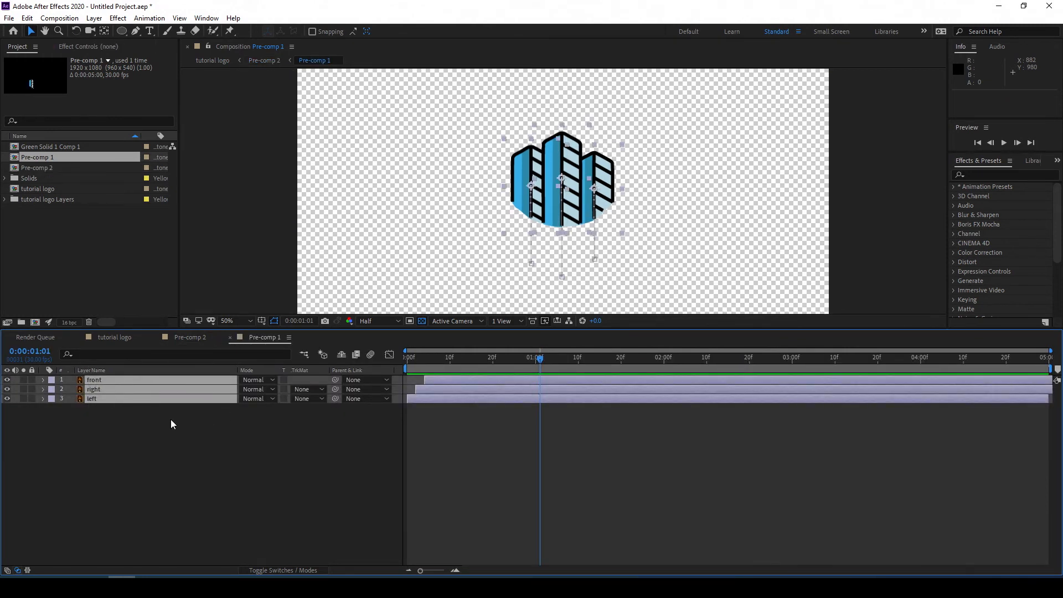
key(u)
click(270, 512)
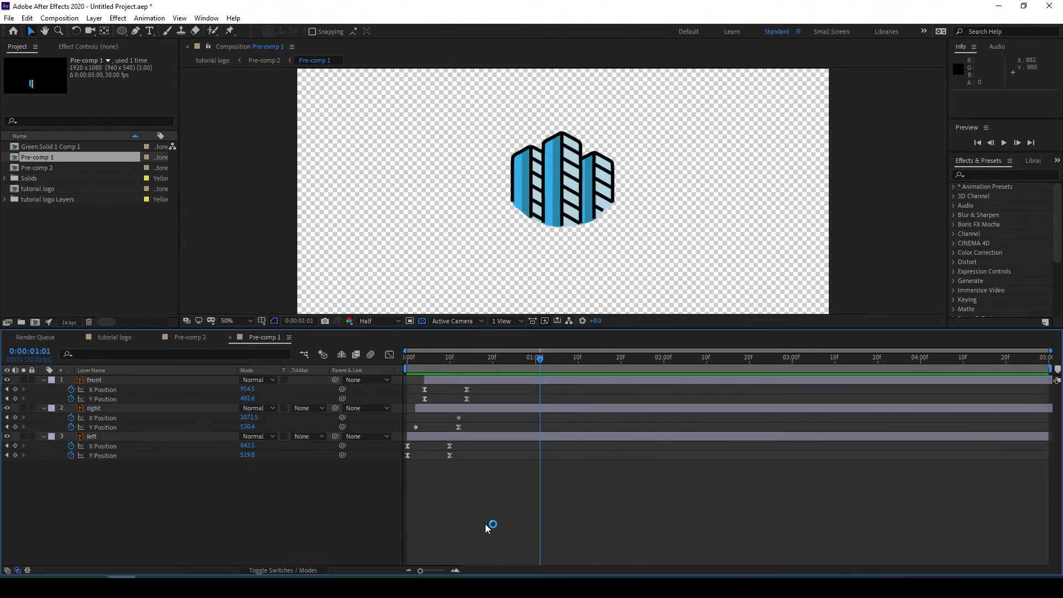
drag(498, 503, 544, 392)
key(space)
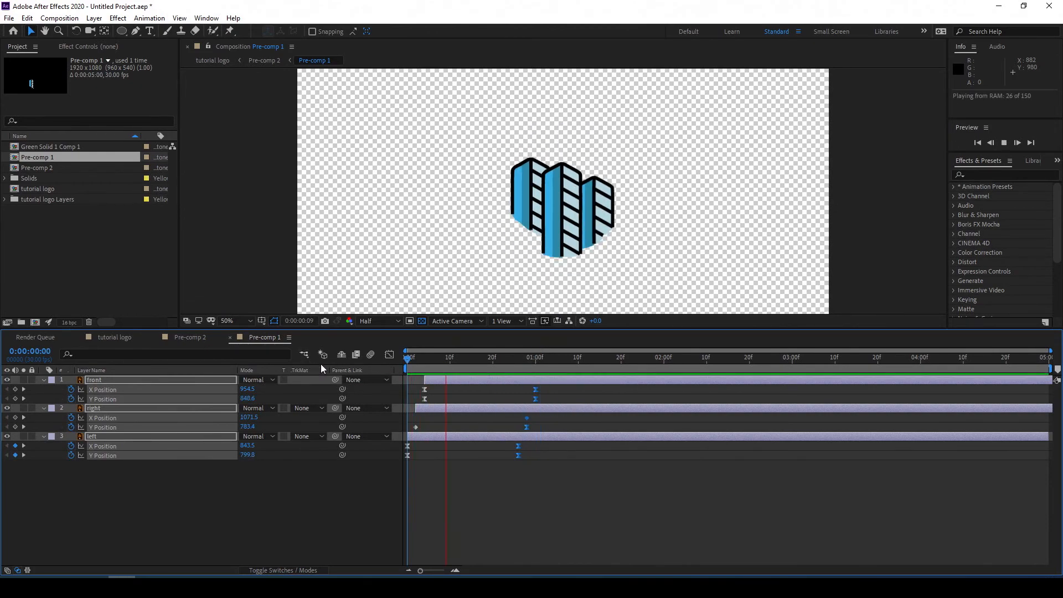
key(space)
- Go back up through Pre-comp 2 to the tutorial logo composition and play the full logo with the retimed buildings
key(Tab)
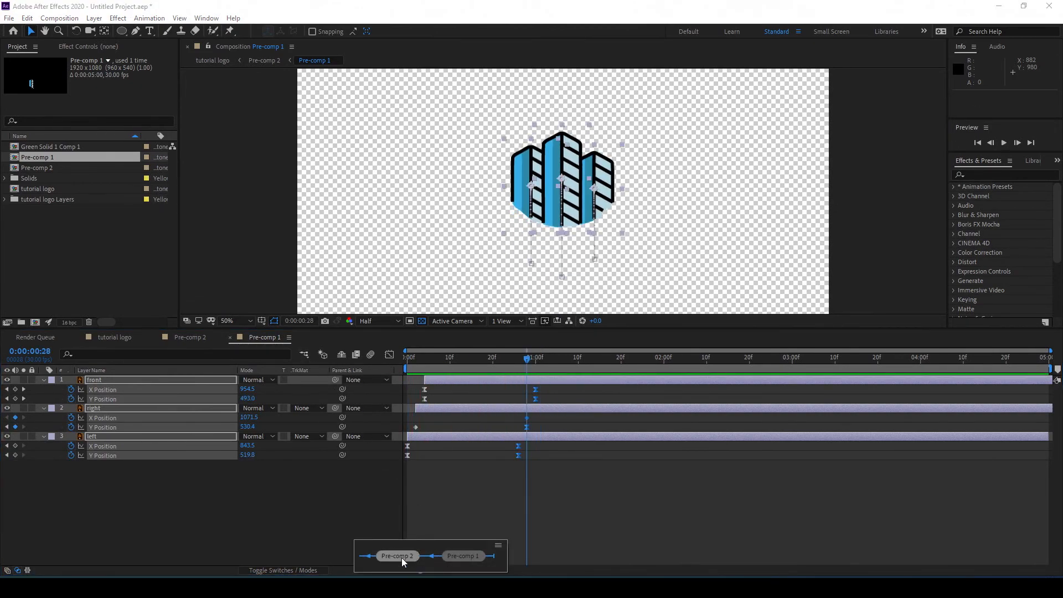
click(407, 555)
key(Tab)
click(331, 550)
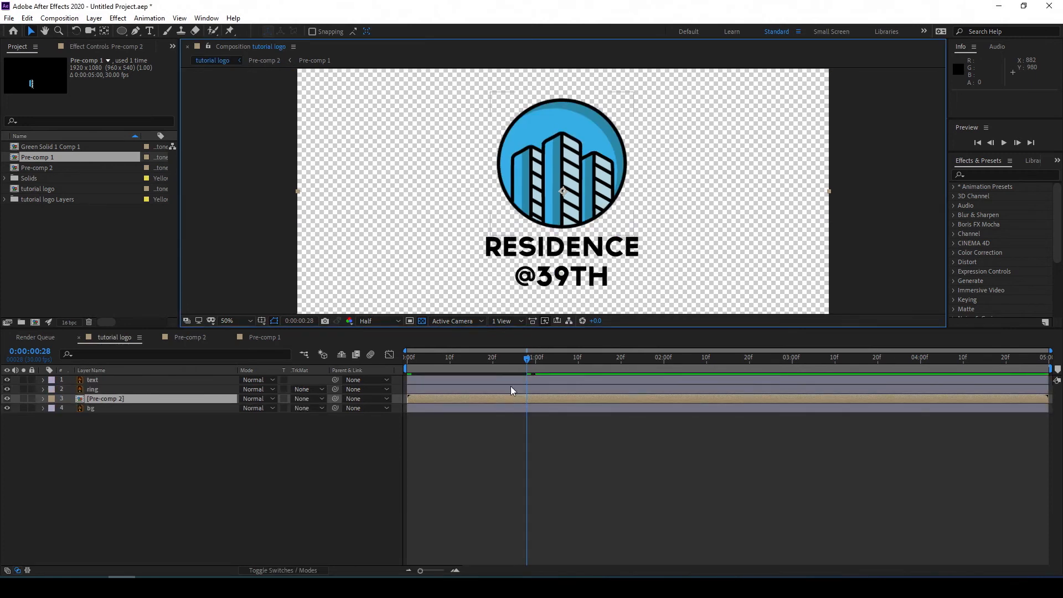
key(space)
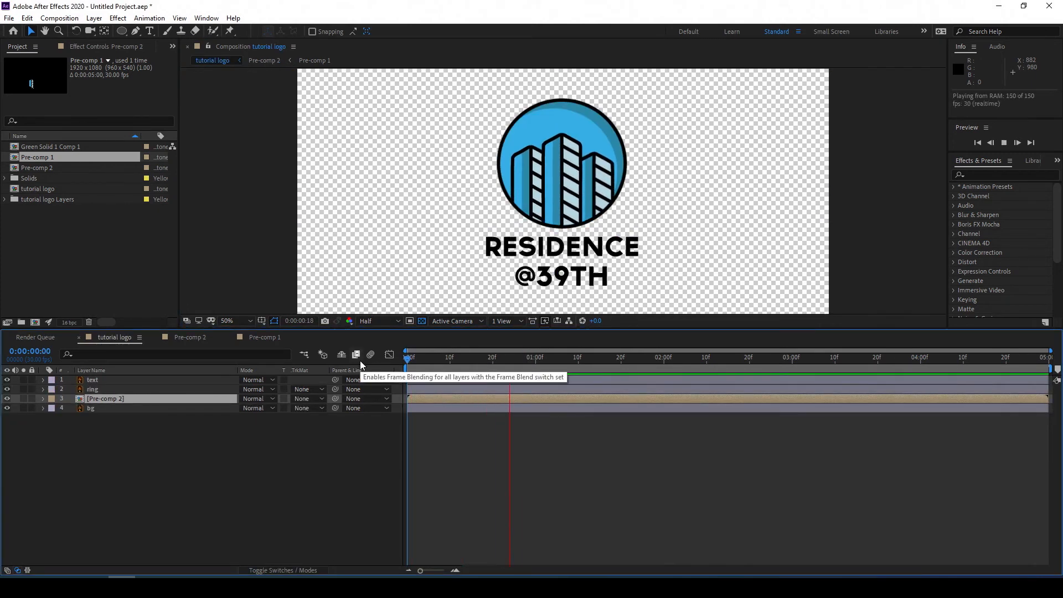
click(409, 358)
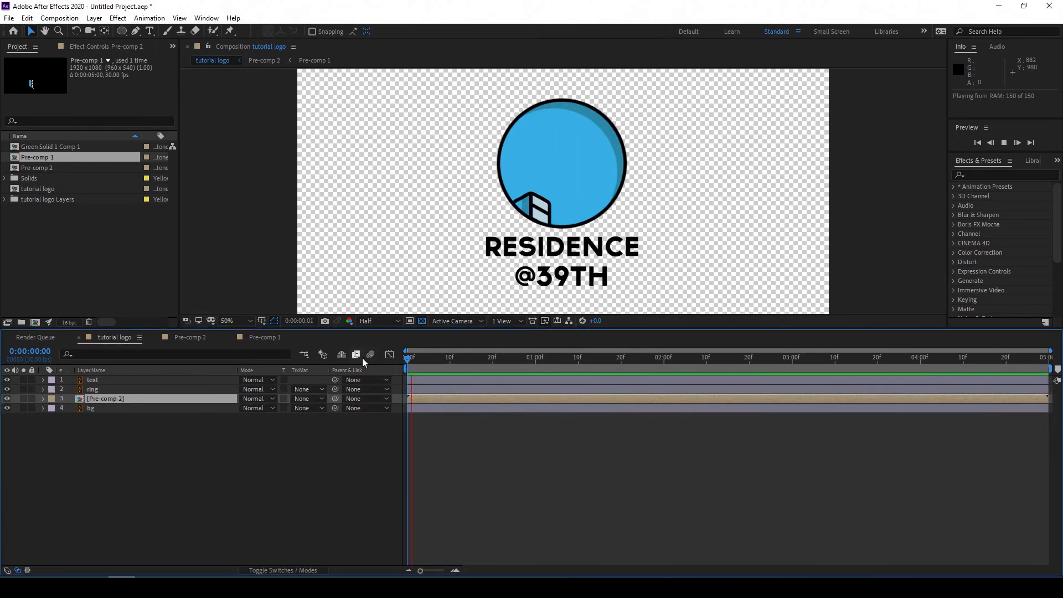
key(space)
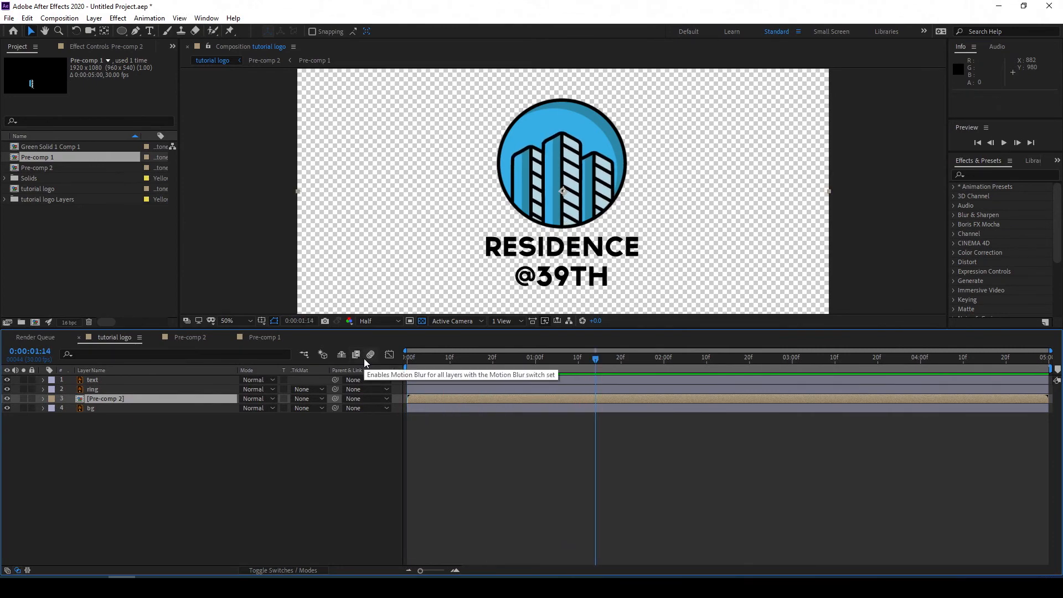